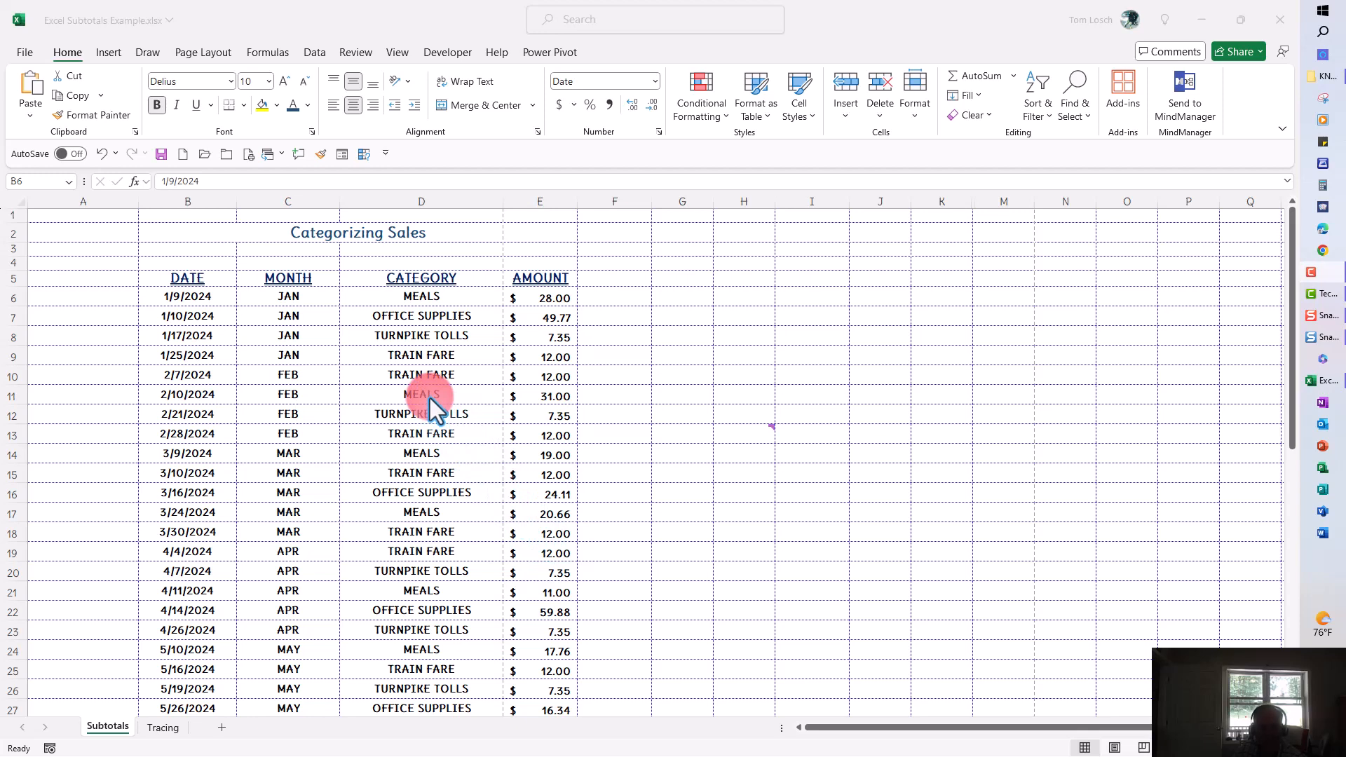
- Sort the expense table by CATEGORY in ascending order
left_click(433, 375)
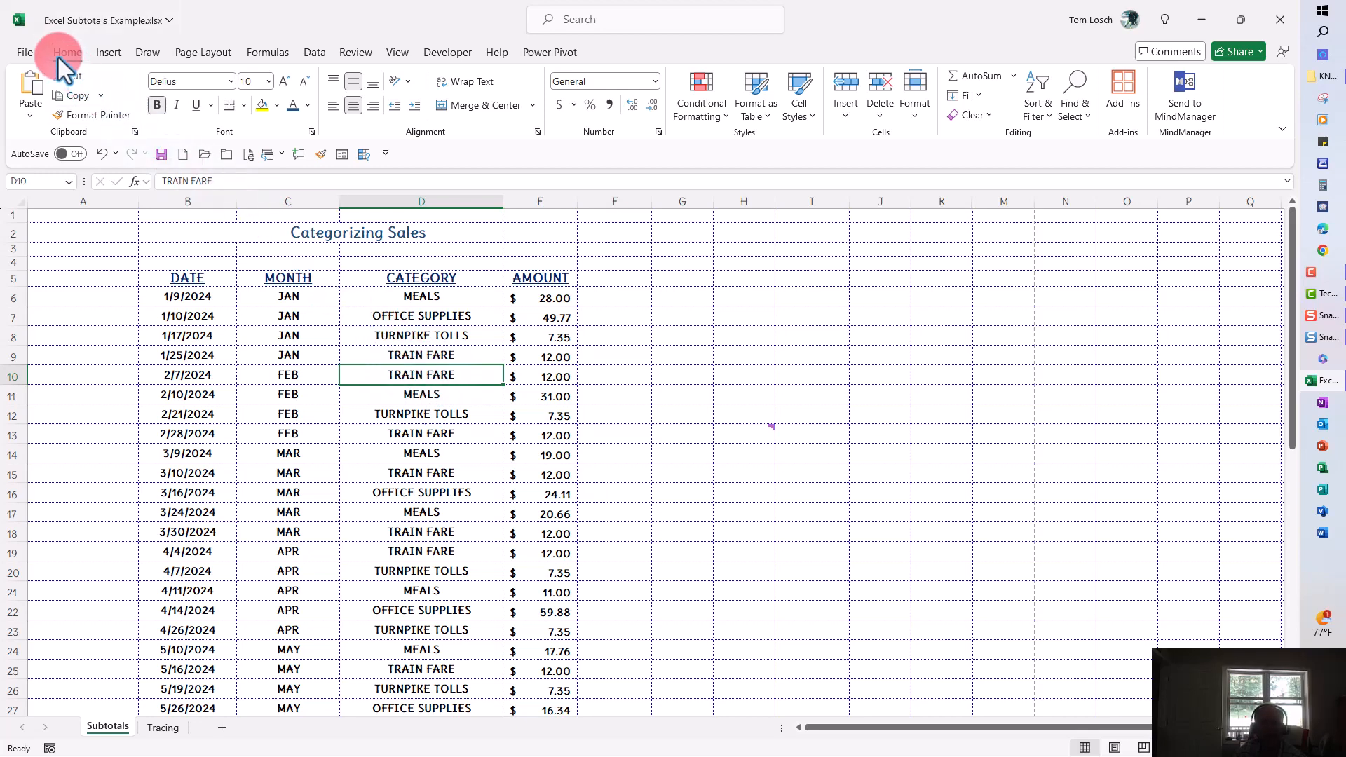
left_click(314, 52)
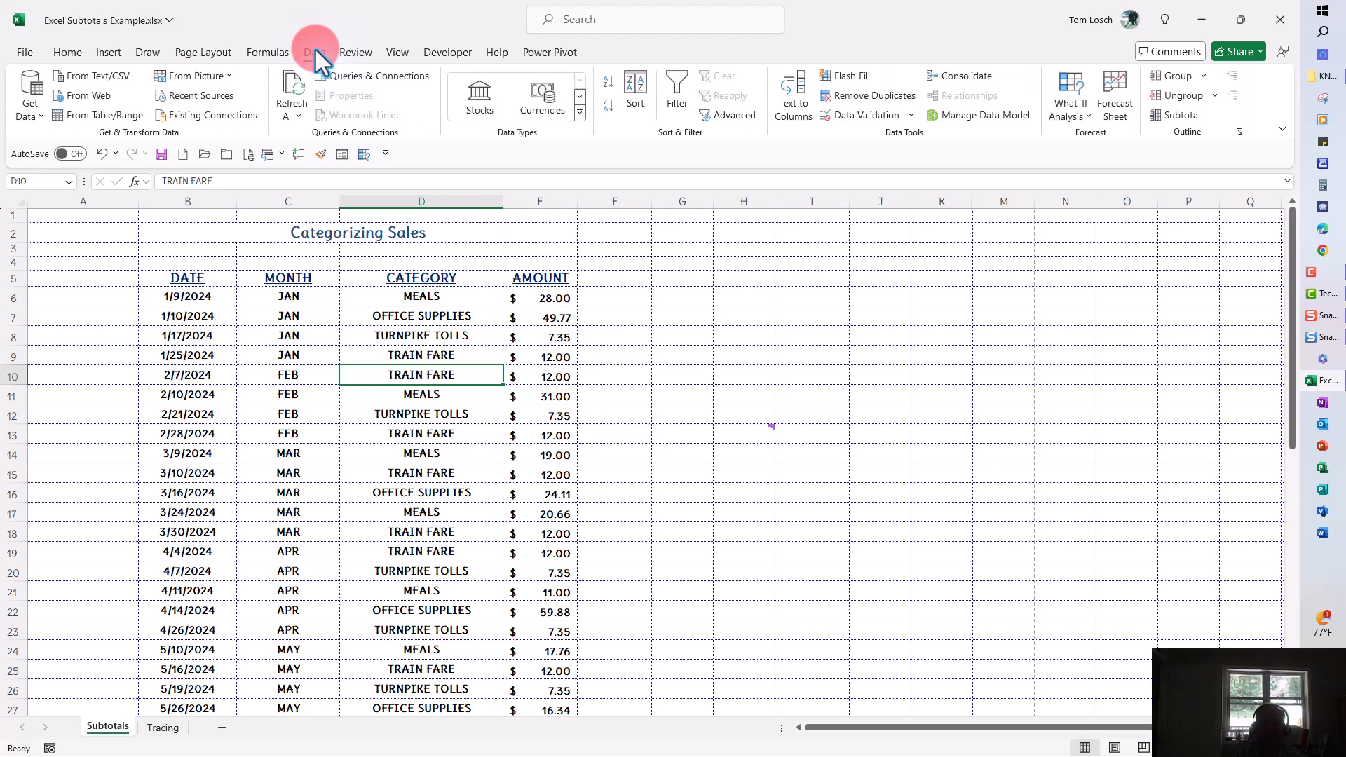
left_click(608, 83)
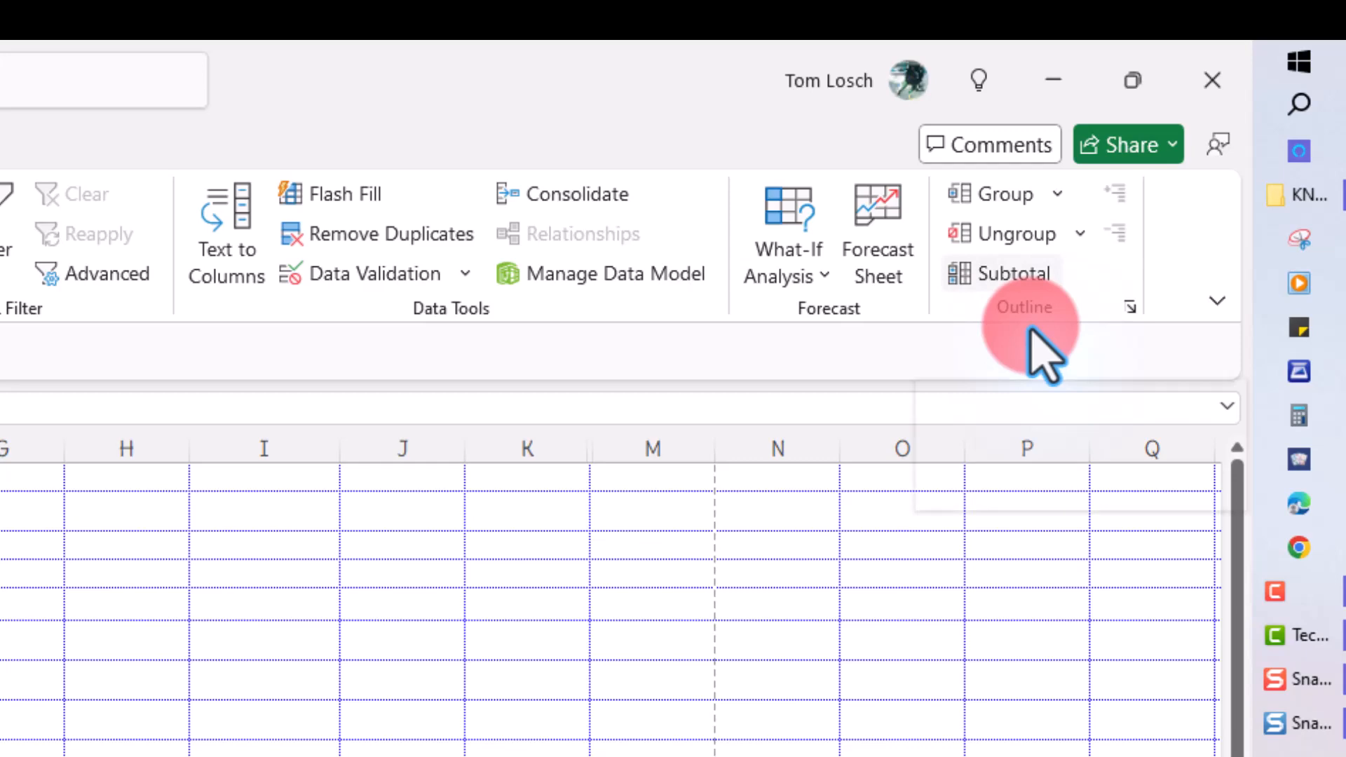
- Add subtotals to the expense table that Sum AMOUNT at each change in CATEGORY
left_click(1000, 277)
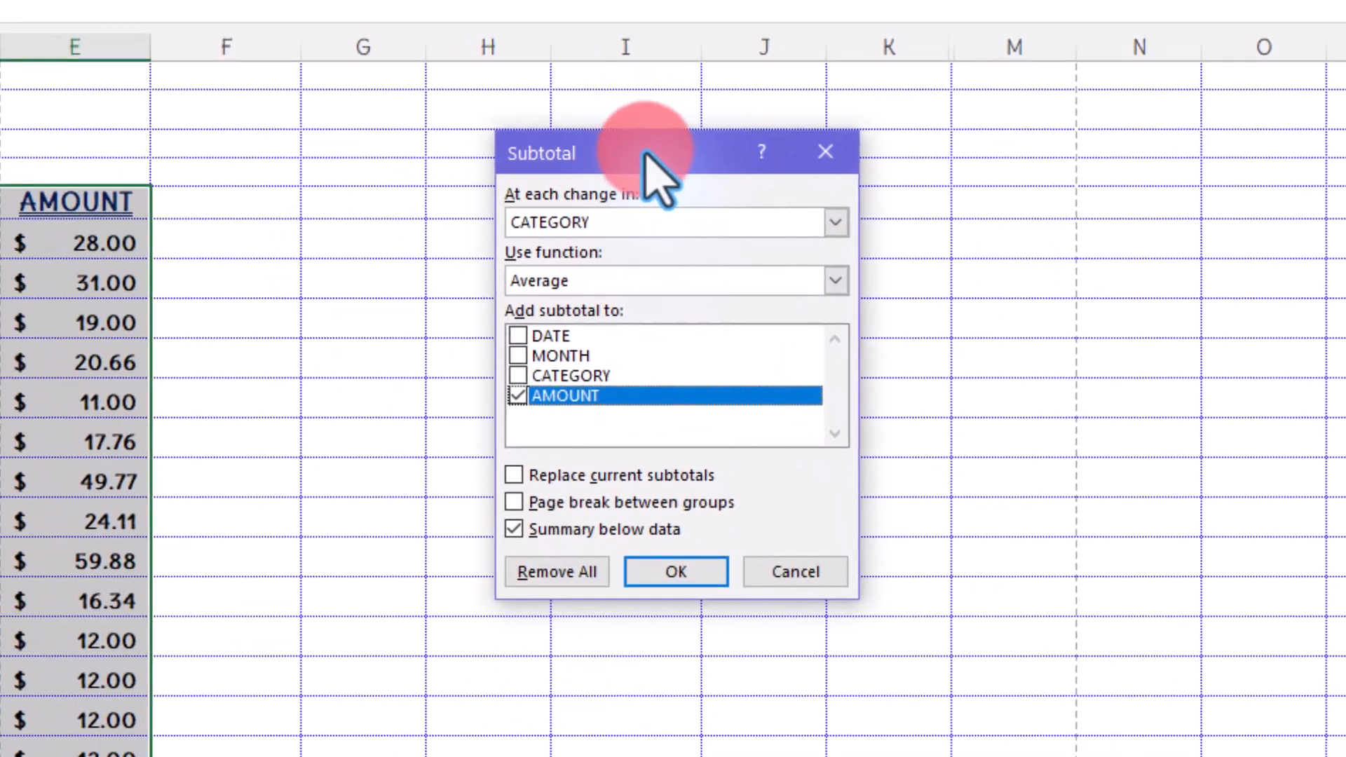
left_click_drag(284, 558, 170, 597)
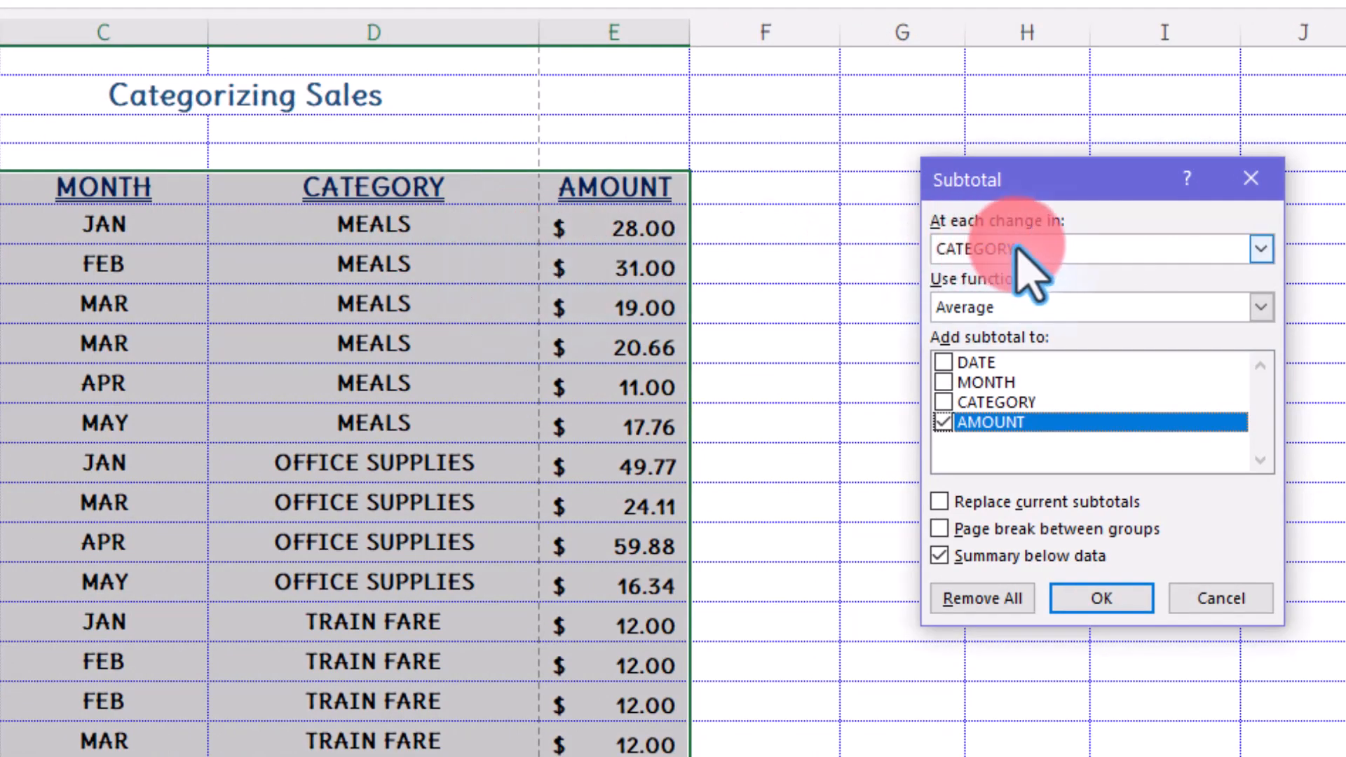
key("Tab")
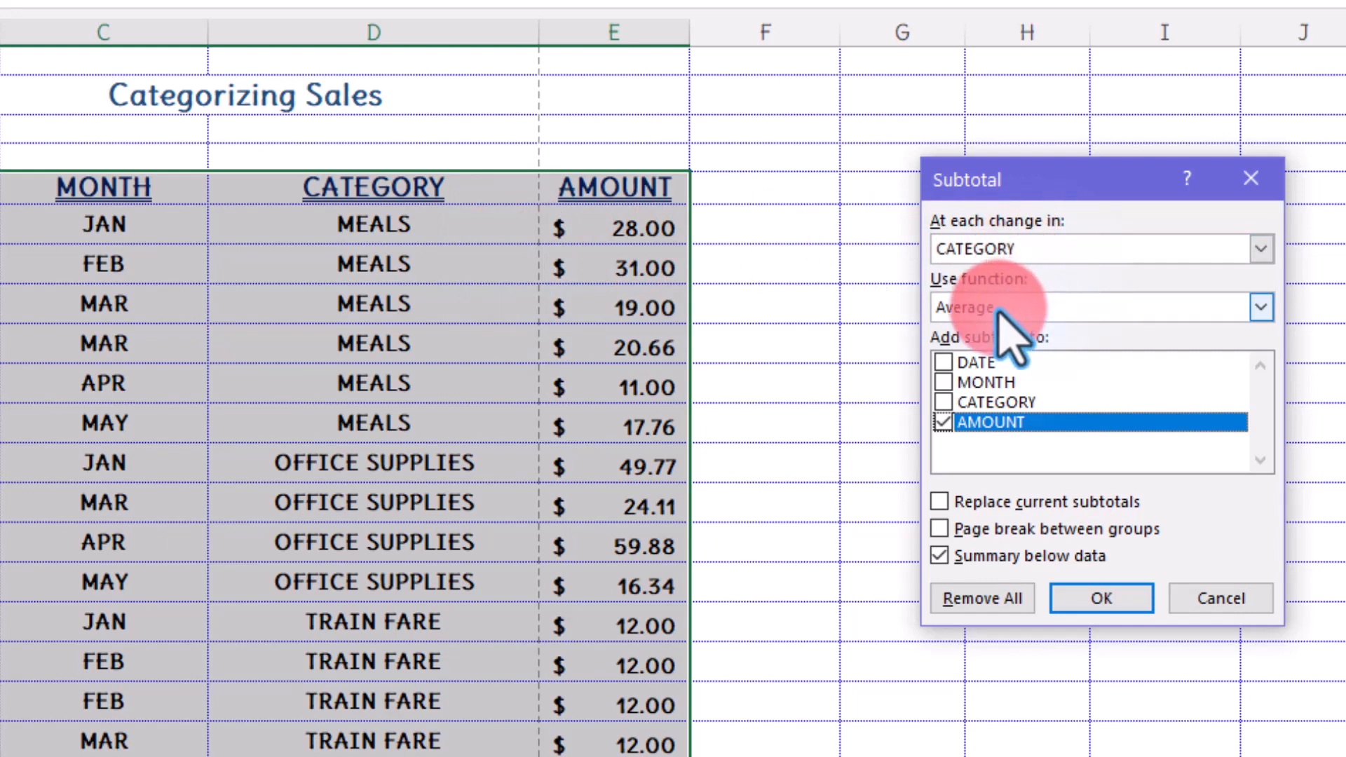
left_click(997, 308)
left_click(978, 333)
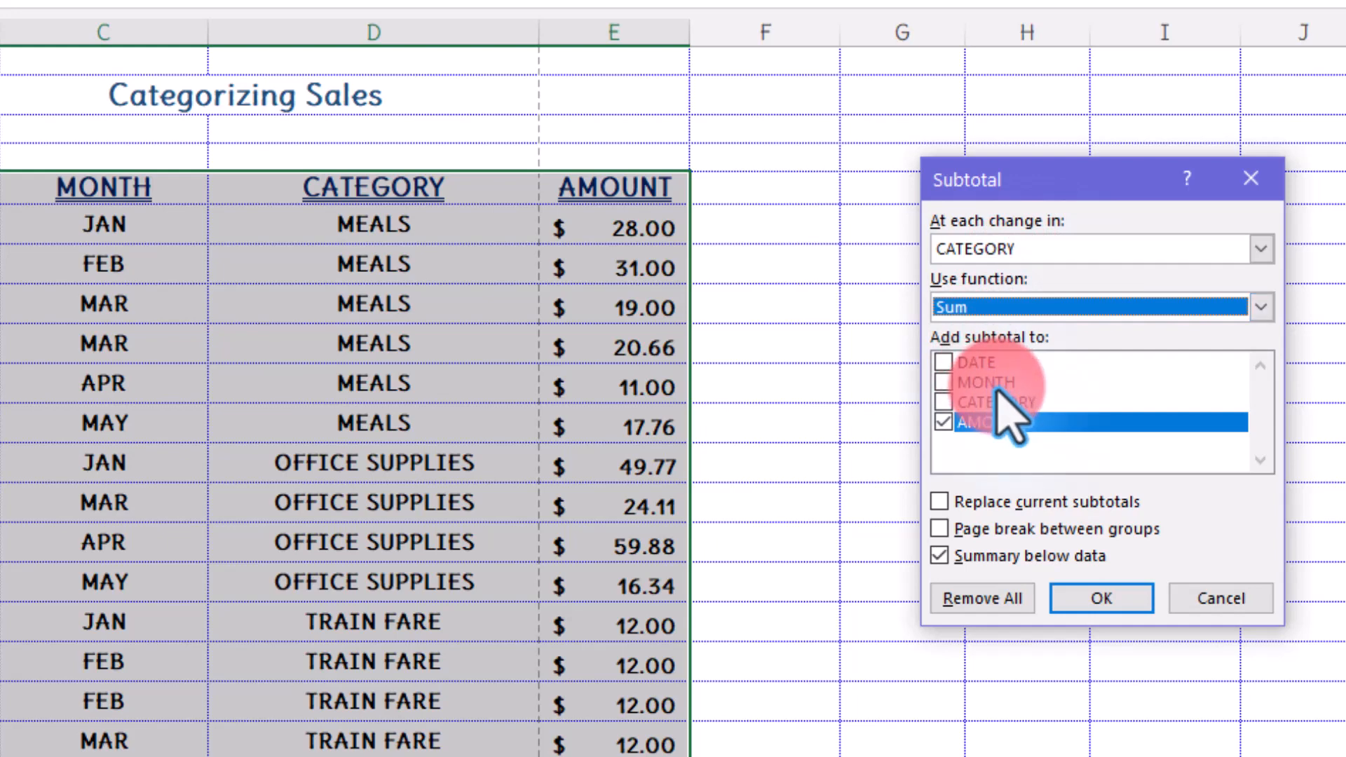
left_click(977, 427)
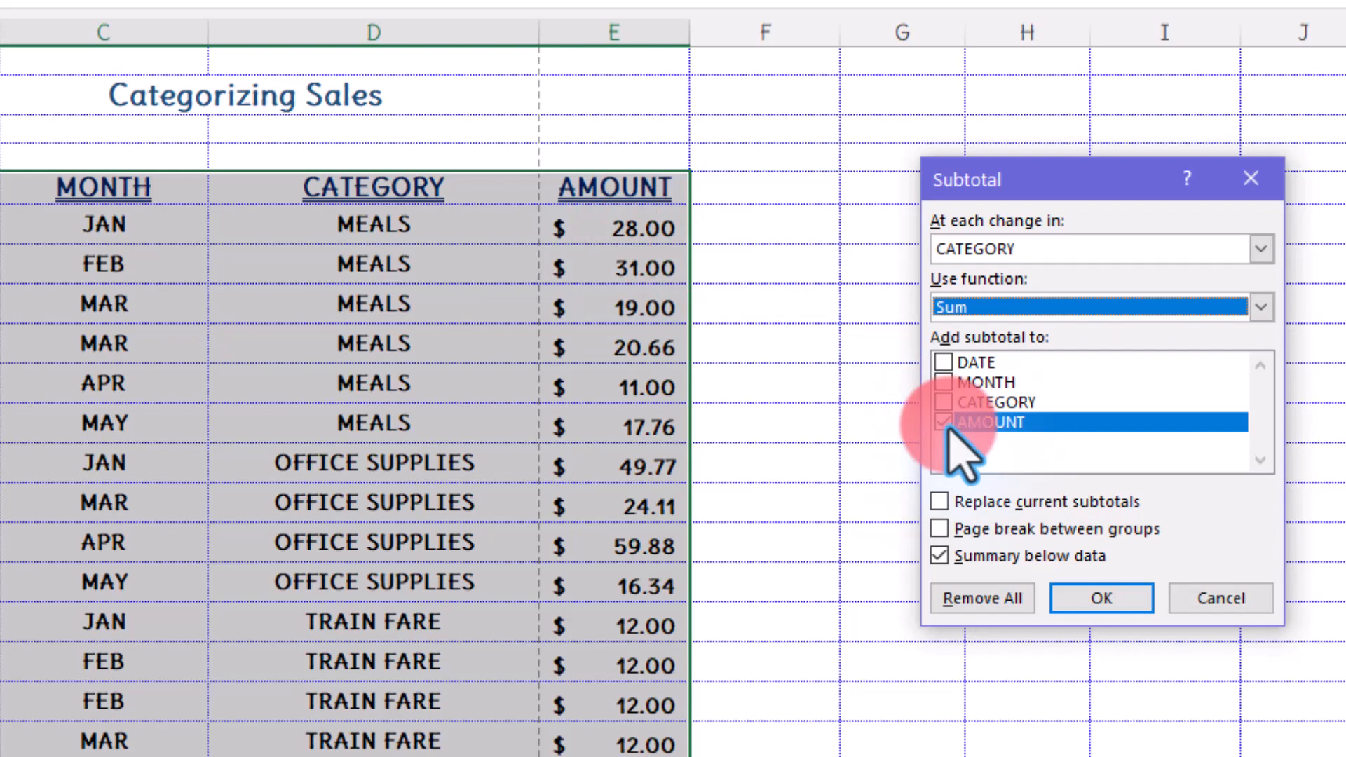
left_click(1090, 598)
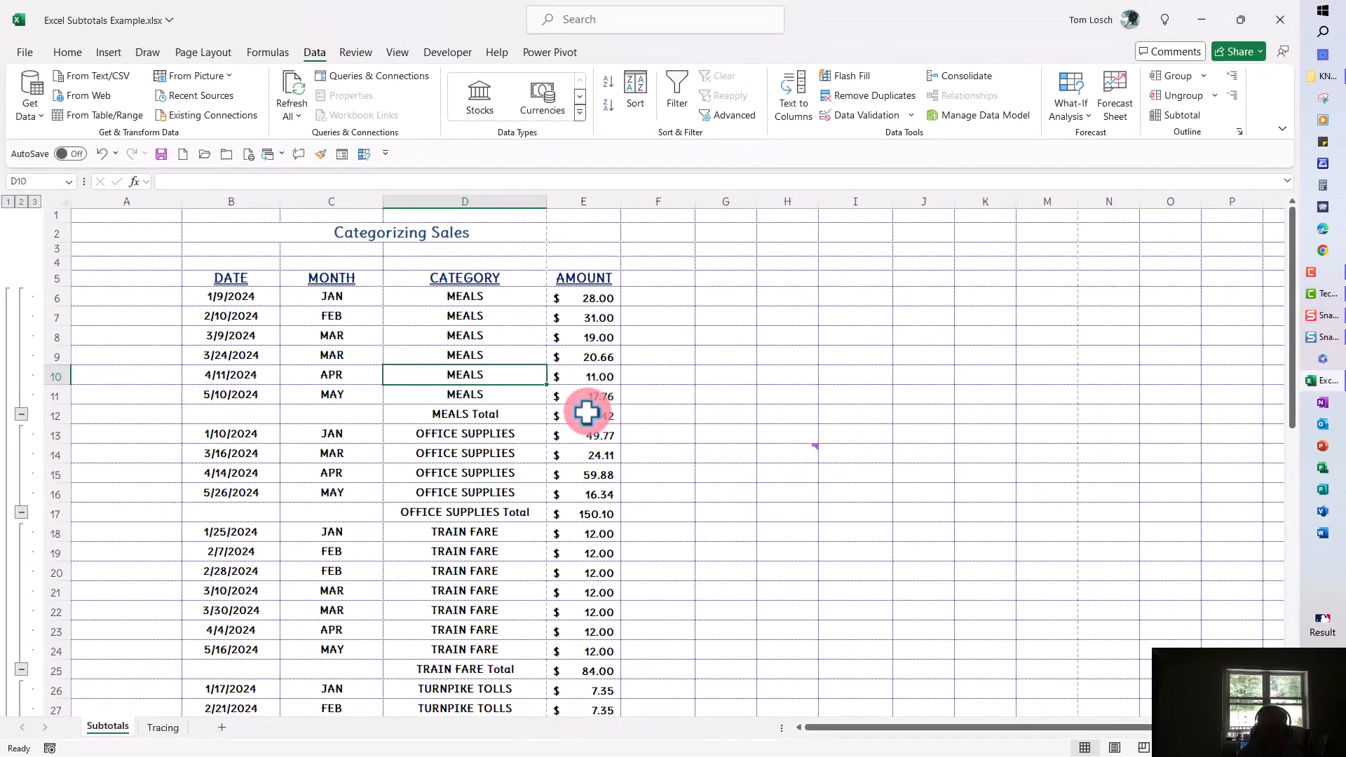
- Review the subtotal cells for MEALS, OFFICE SUPPLIES, TRAIN FARE and TURNPIKE TOLLS in the AMOUNT column
left_click(609, 462)
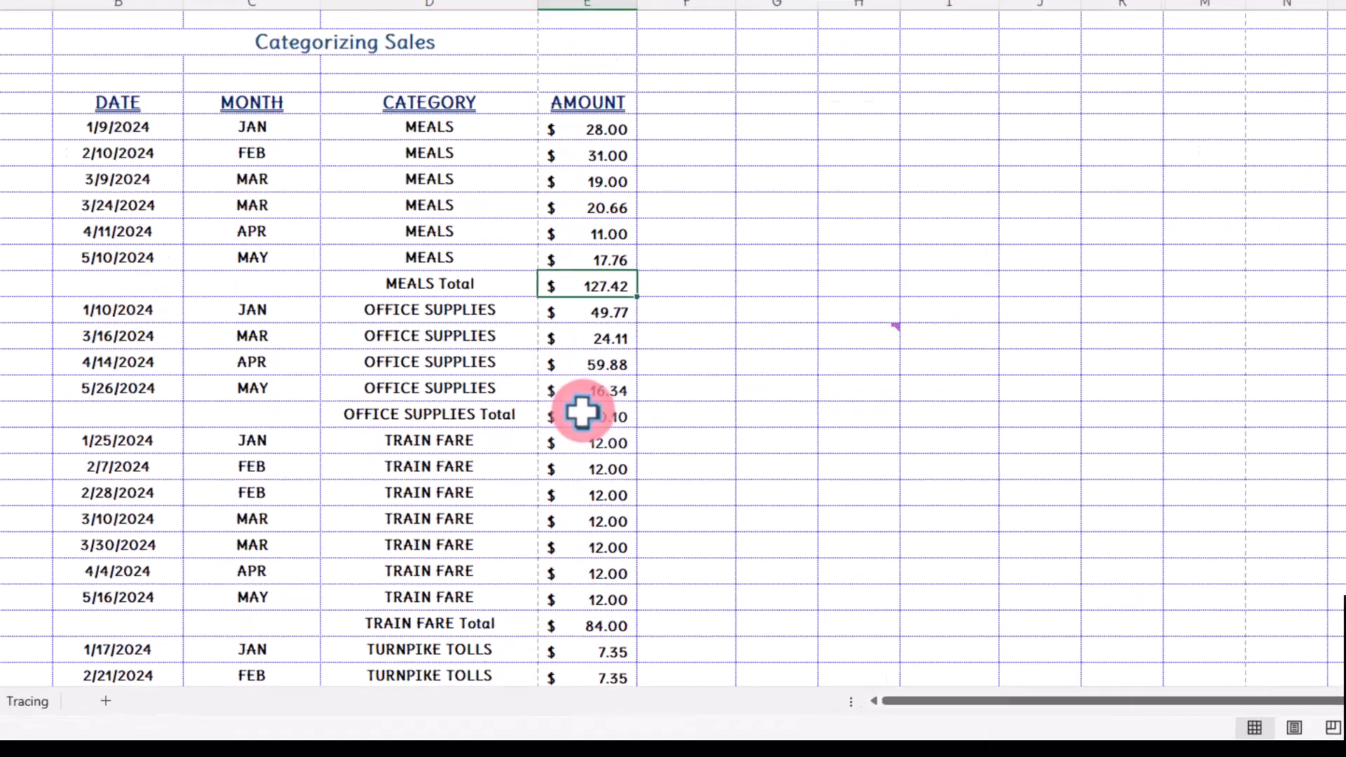
left_click(579, 511)
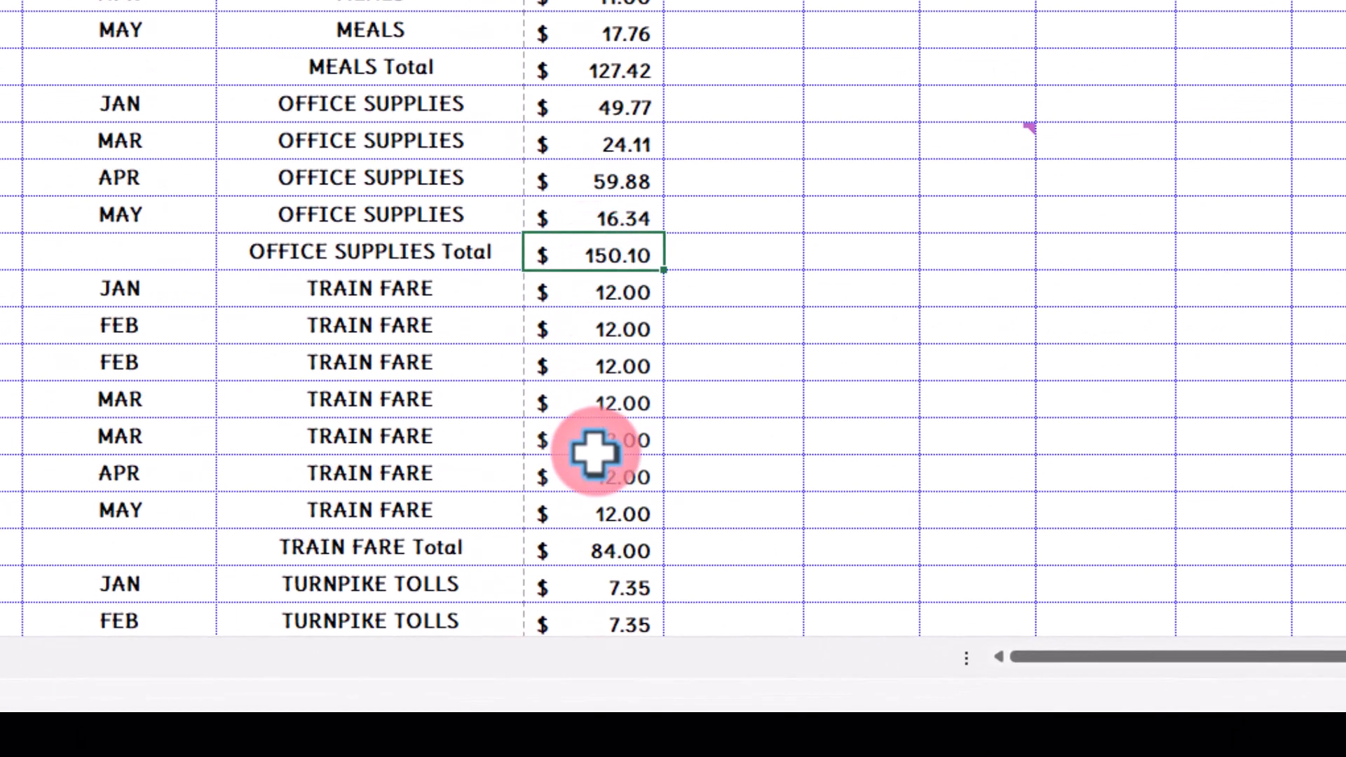
left_click(596, 550)
scroll(596, 551, "down", 4)
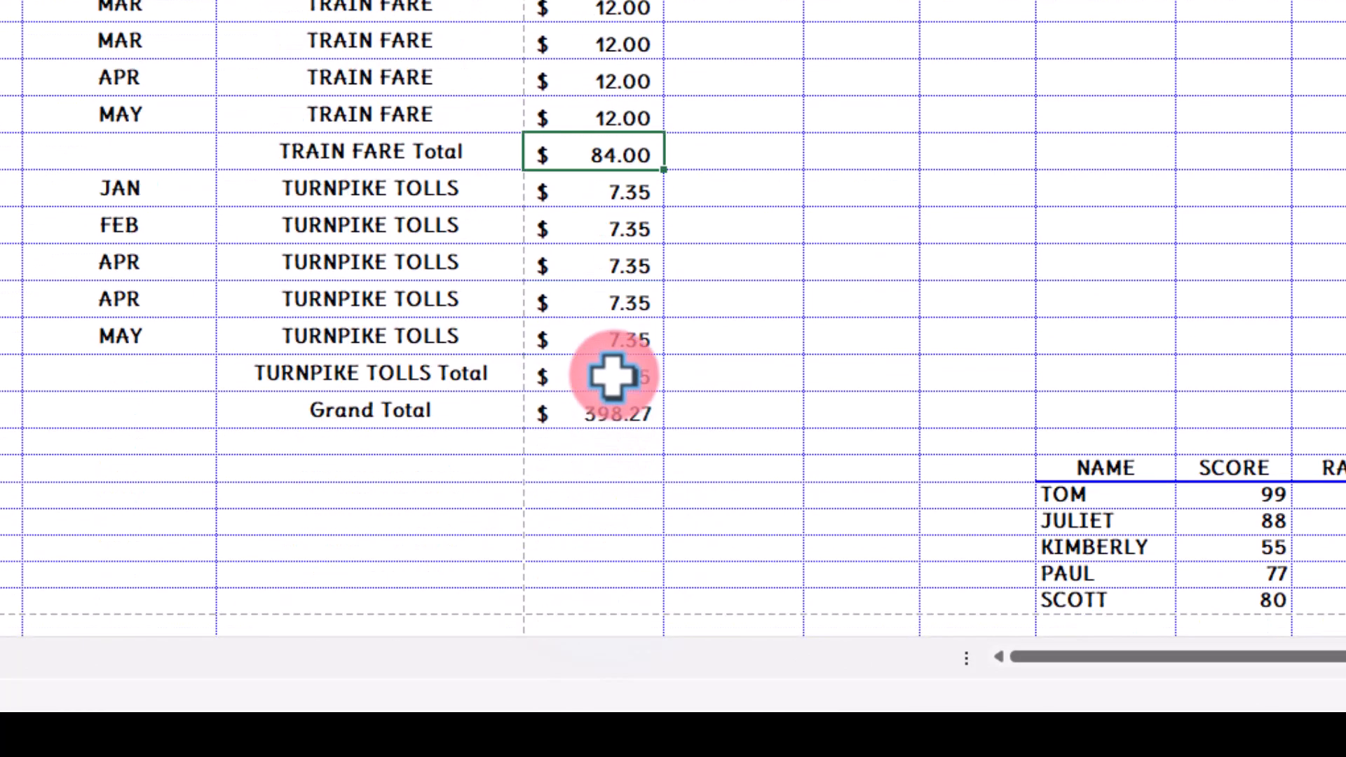
left_click(612, 377)
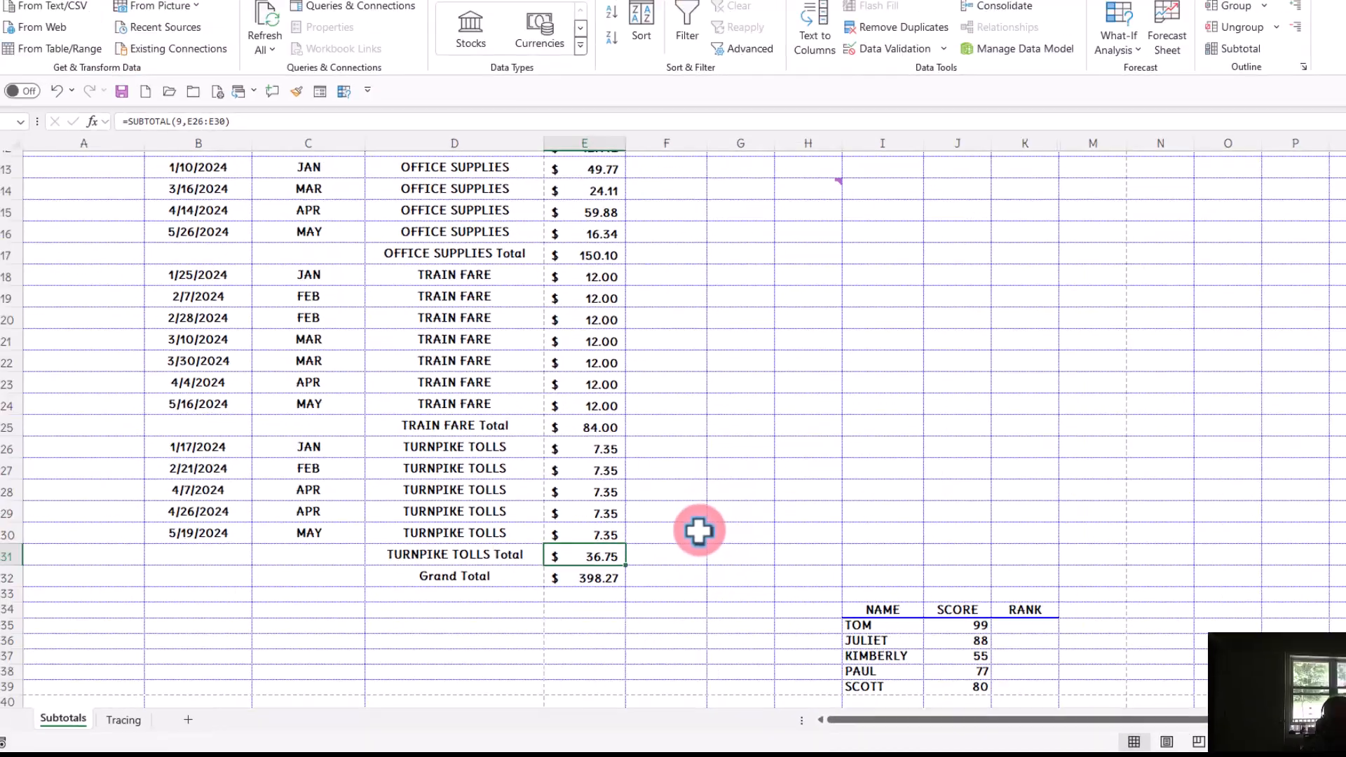
scroll(688, 556, "up", 4)
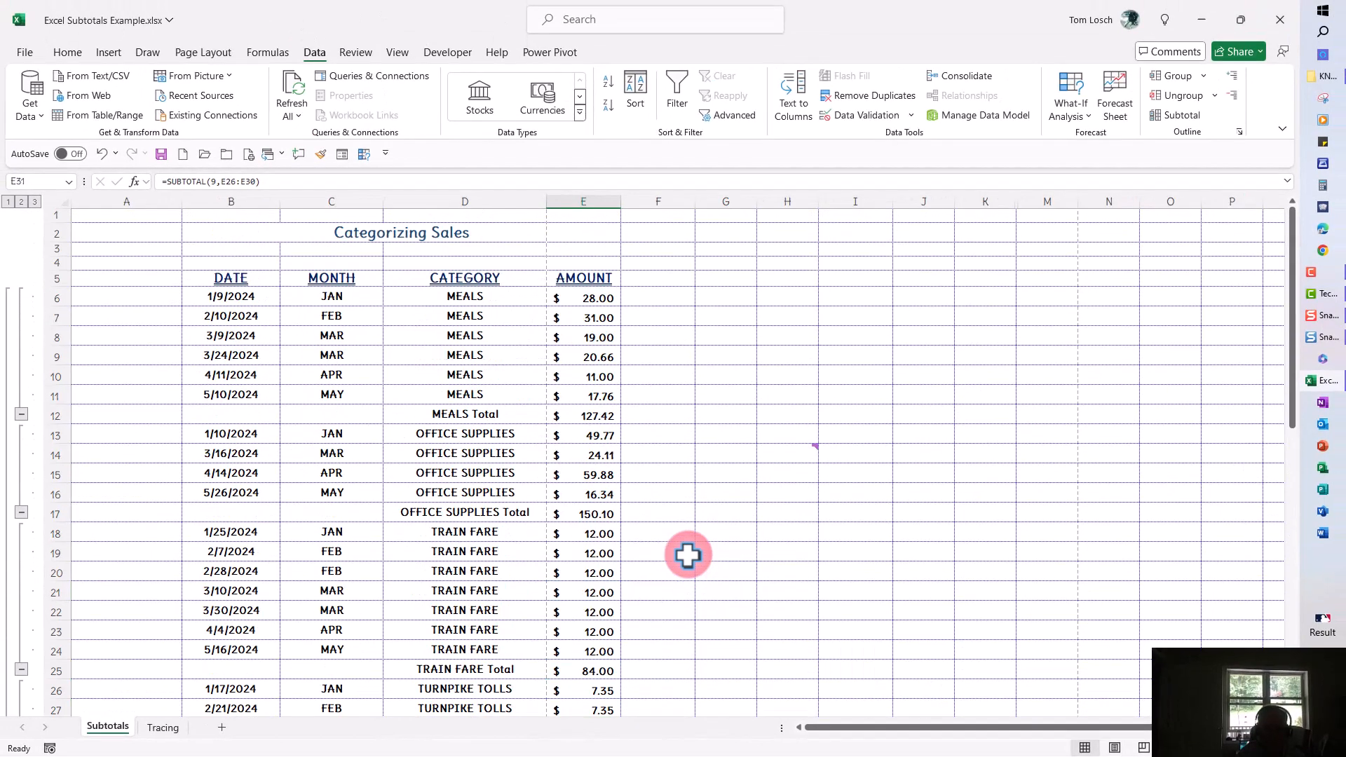
left_click(581, 417)
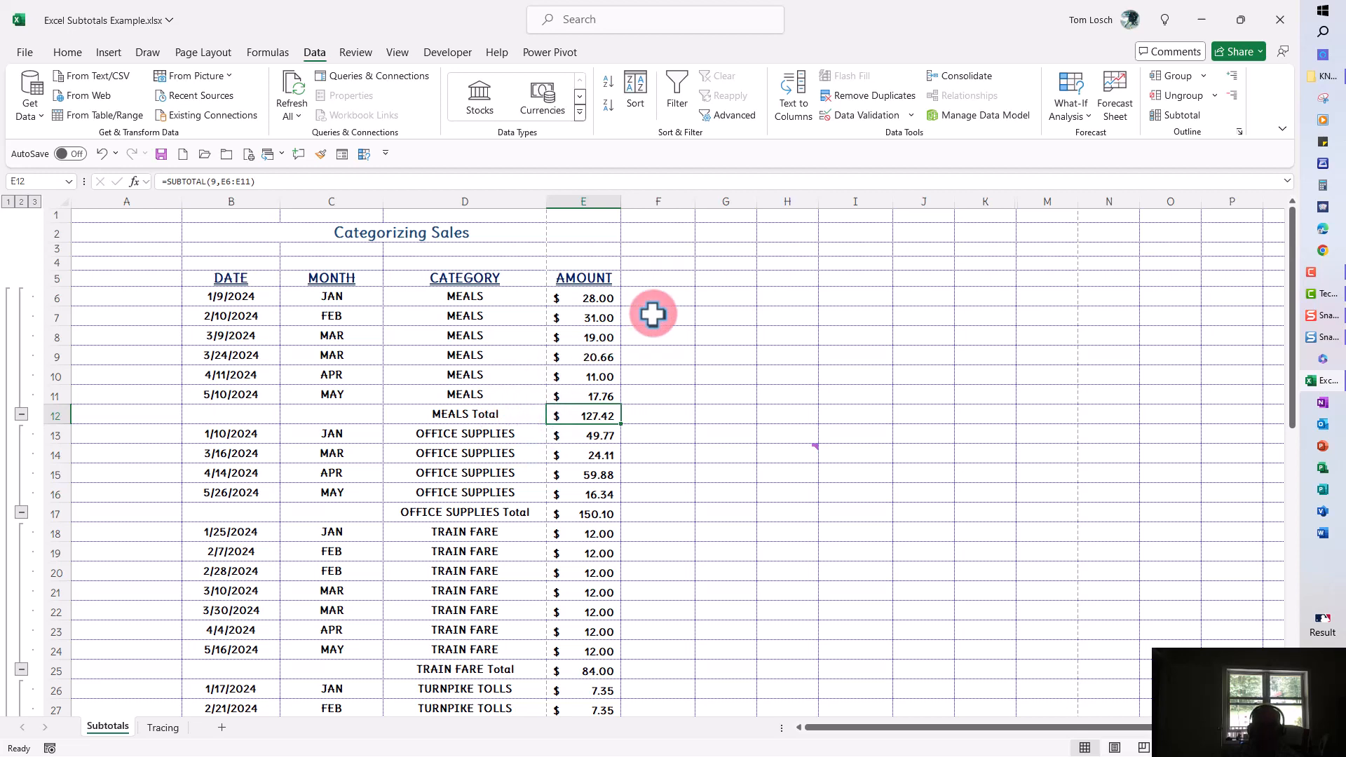
- Add Average subtotals of AMOUNT at each change in CATEGORY, with Replace current subtotals off to keep the existing sums
left_click(1171, 115)
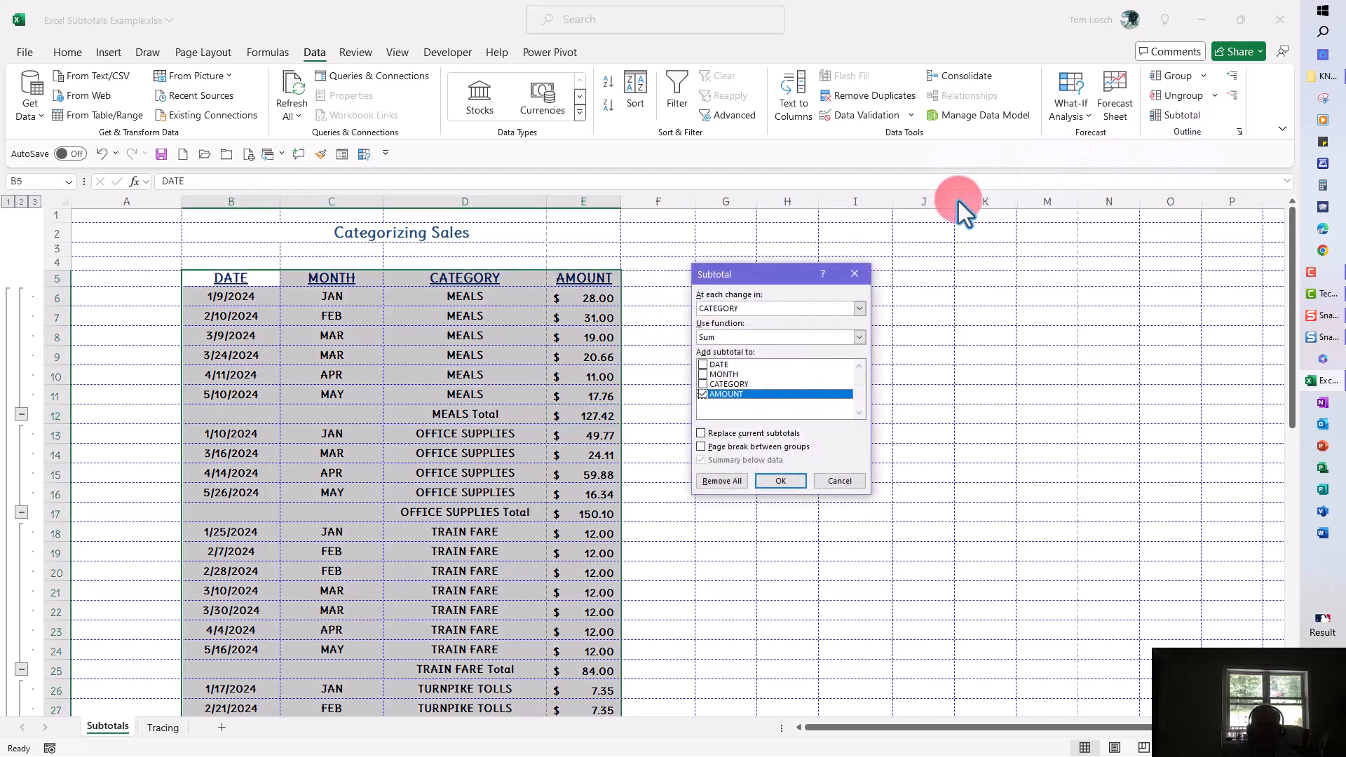
left_click_drag(781, 272, 894, 230)
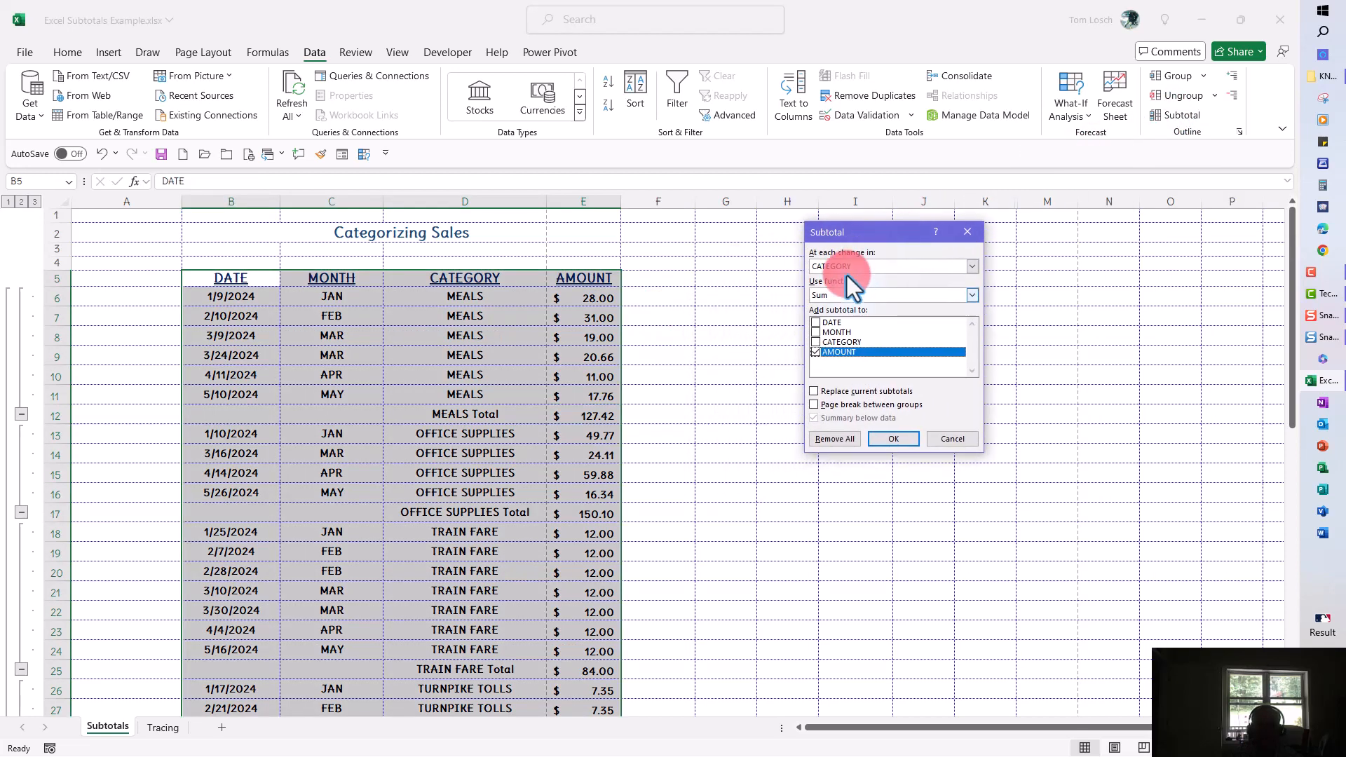
left_click(827, 295)
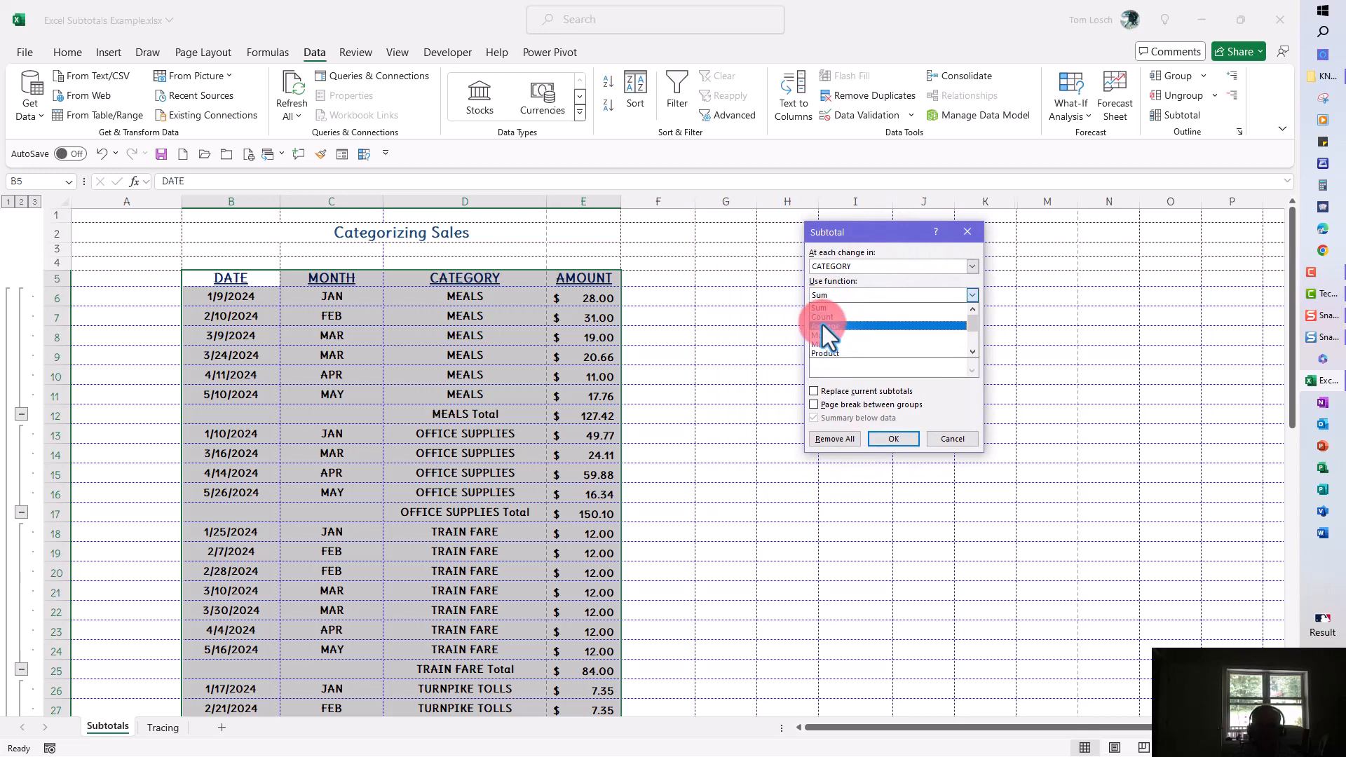
left_click(823, 325)
left_click(903, 441)
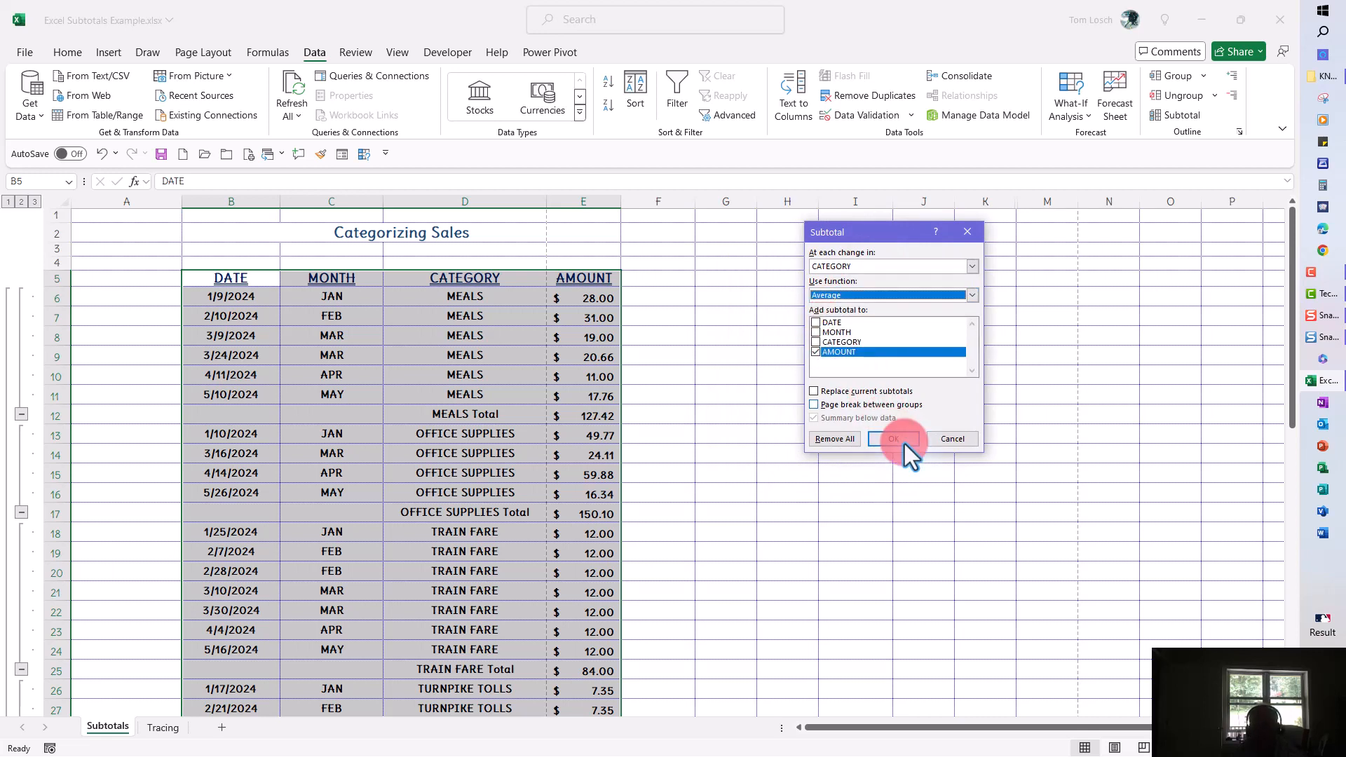
left_click(813, 392)
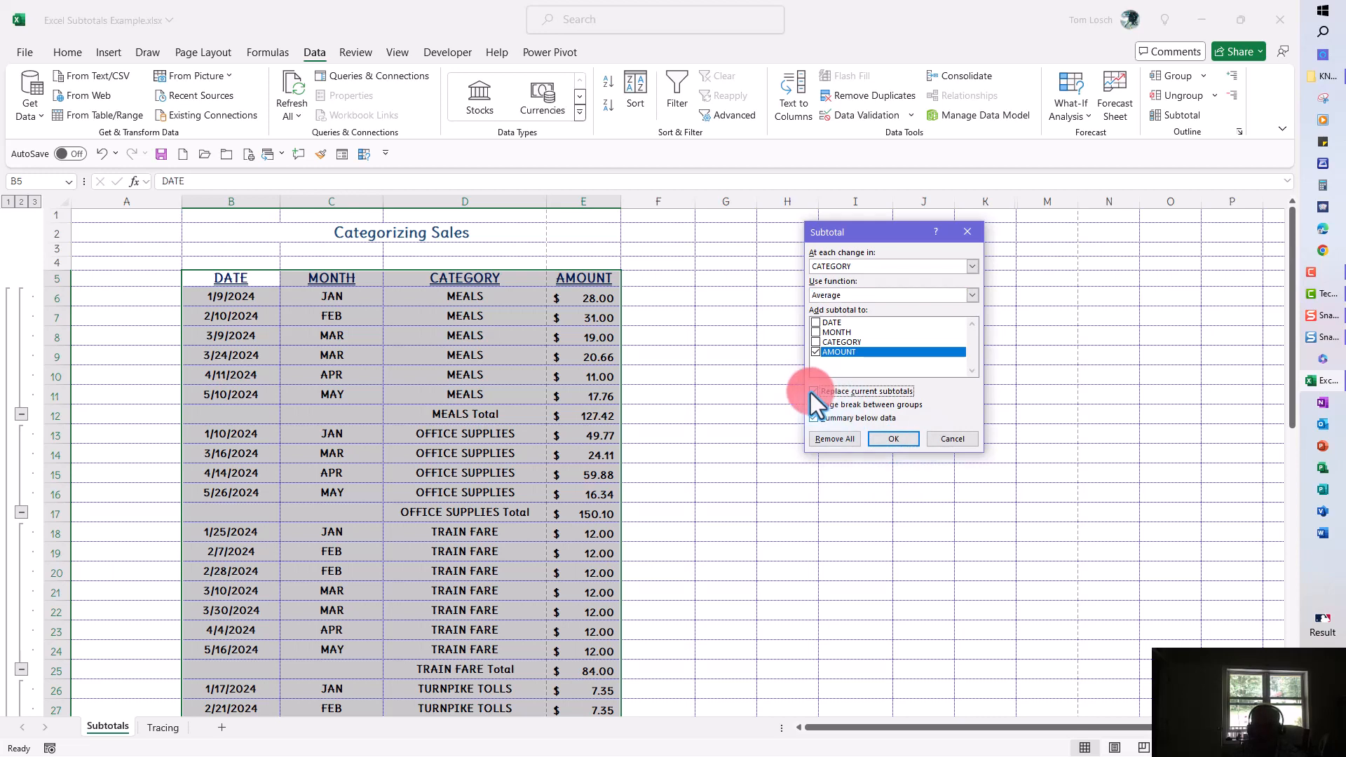
left_click(813, 391)
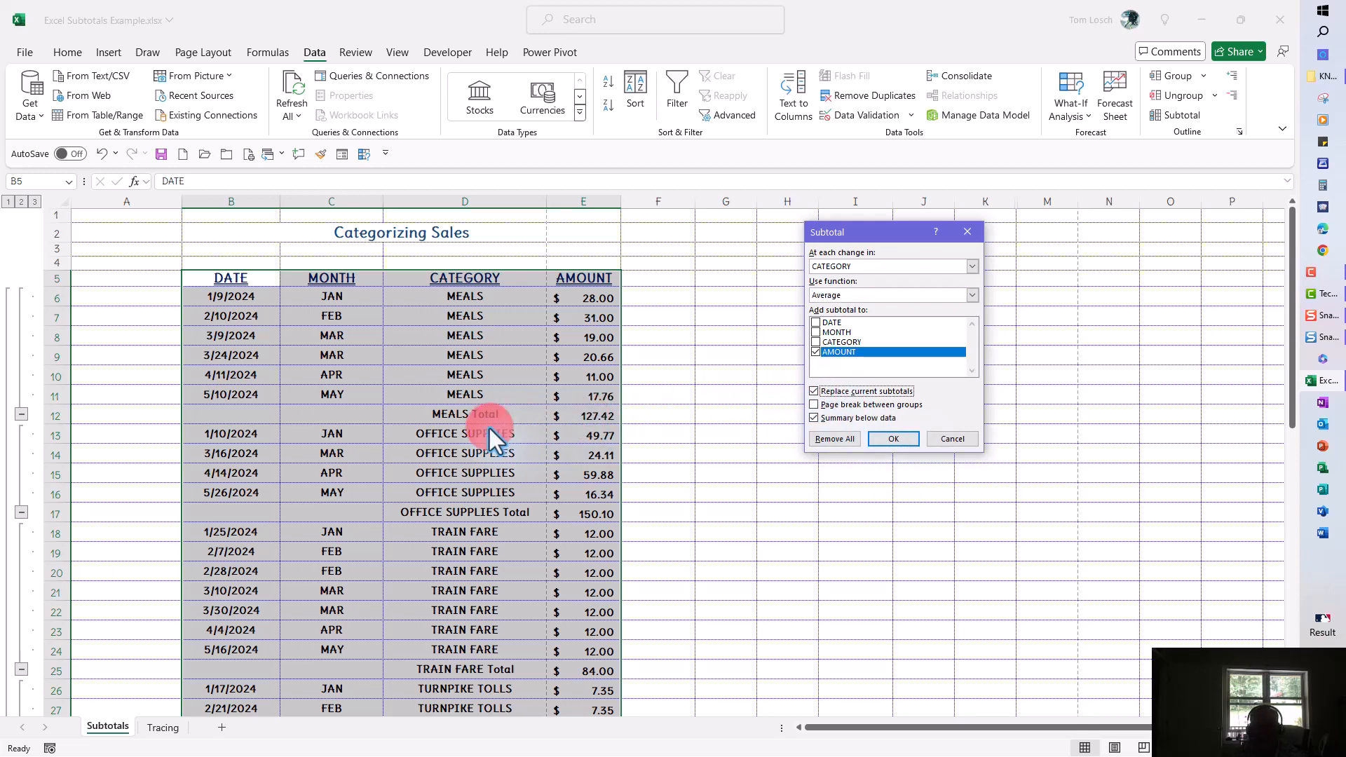
left_click(815, 391)
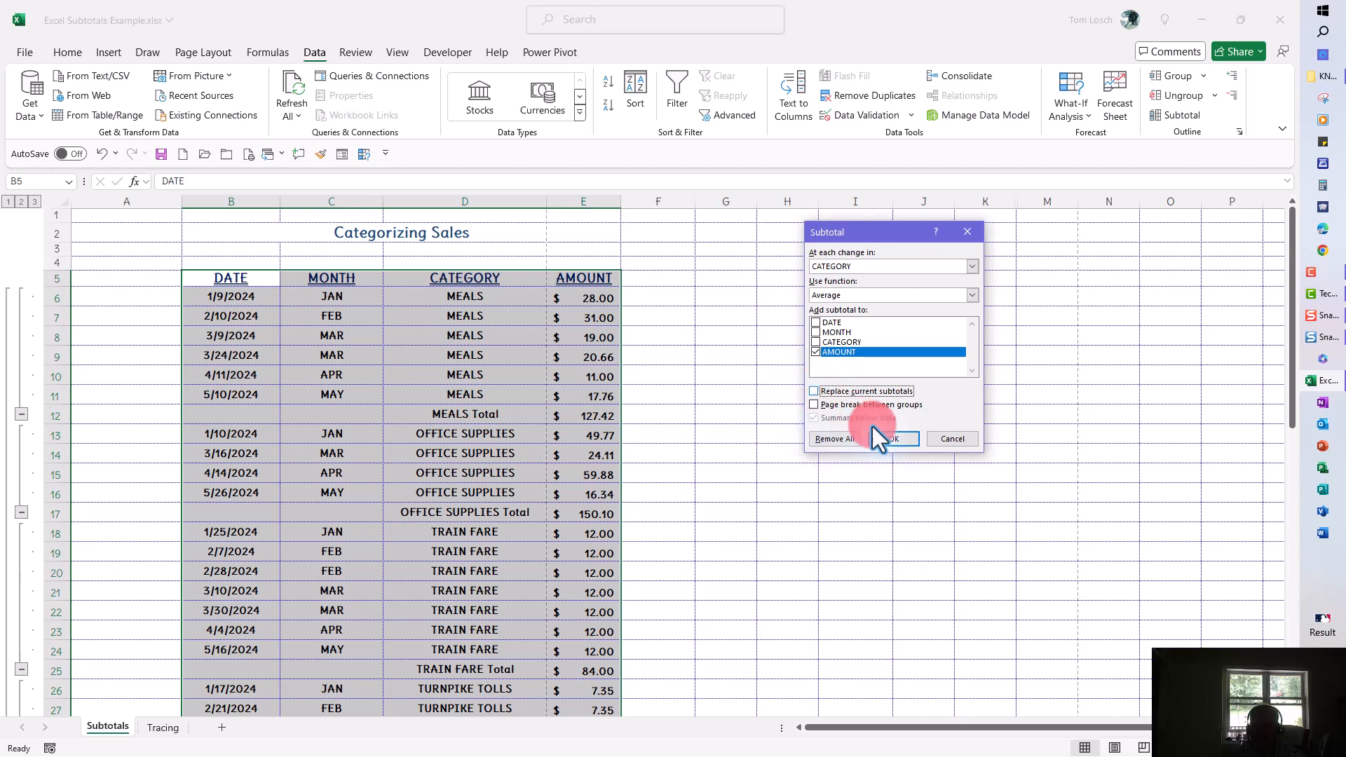
left_click(891, 438)
- Check each category's average in the AMOUNT column, comparing the MEALS average against the amounts in E6:E11
left_click(611, 414)
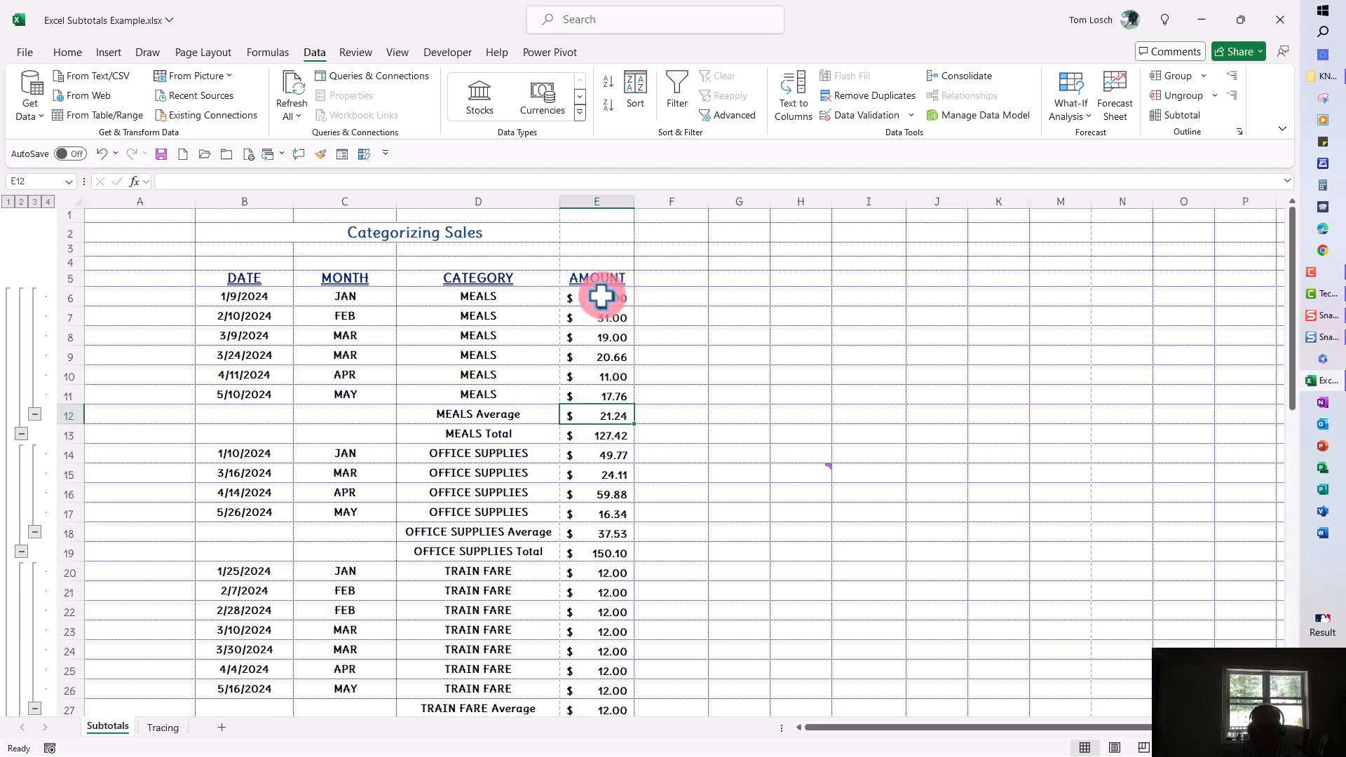
left_click_drag(601, 296, 596, 394)
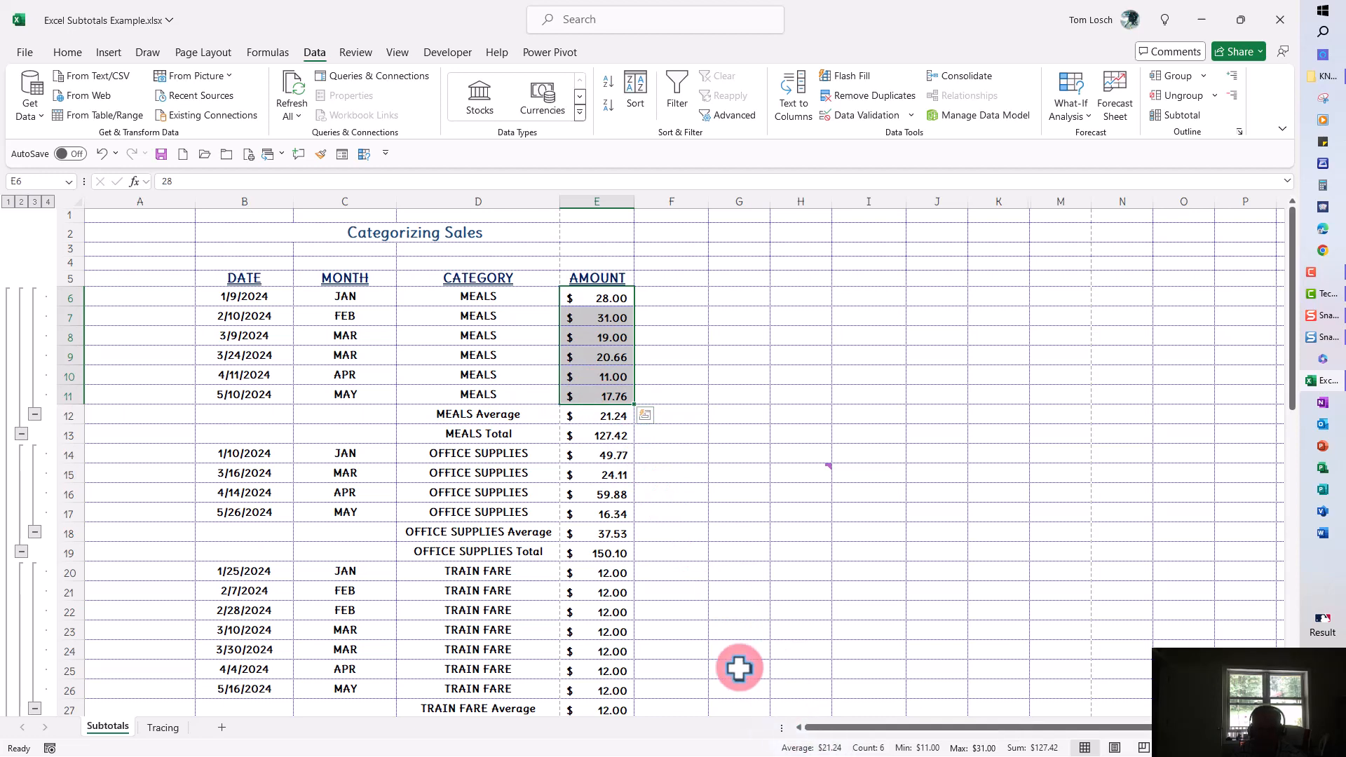
left_click(603, 535)
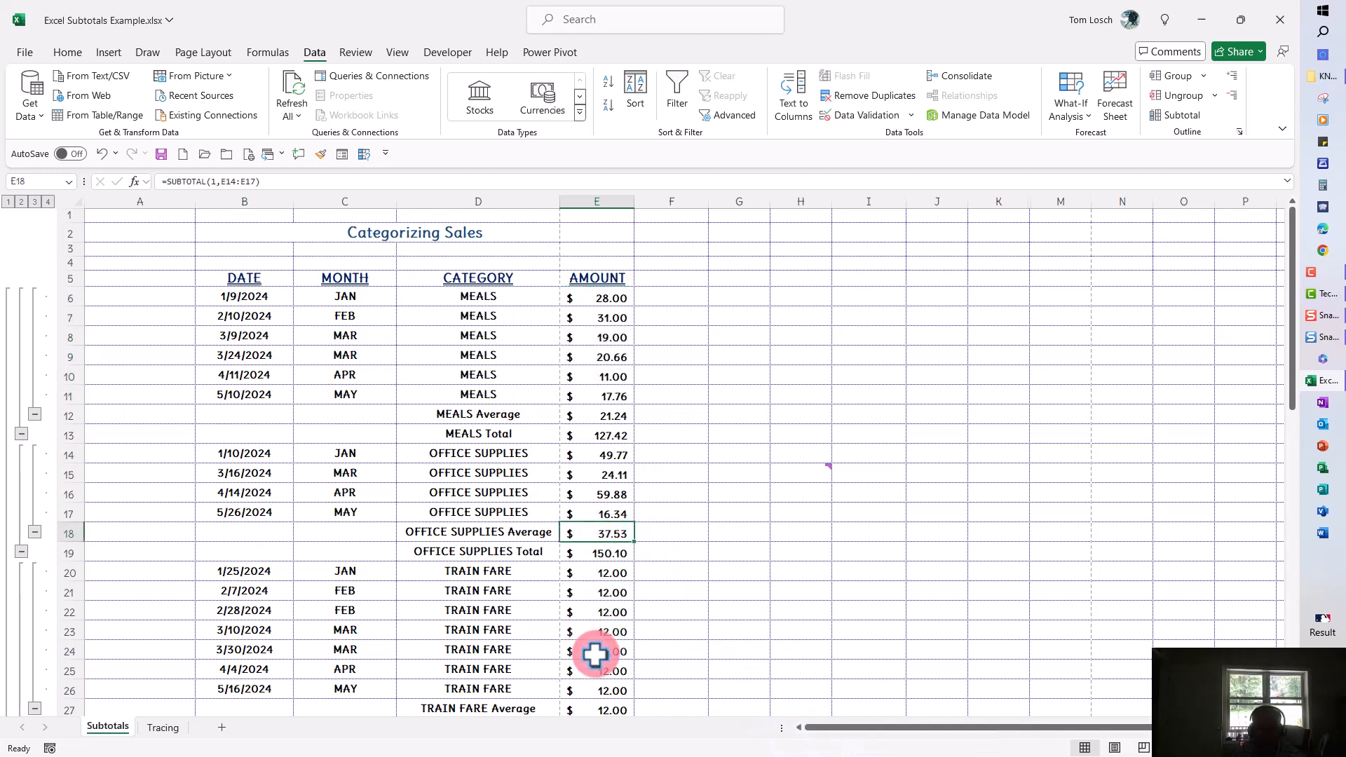
scroll(595, 651, "down", 2)
left_click(609, 626)
scroll(608, 631, "down", 2)
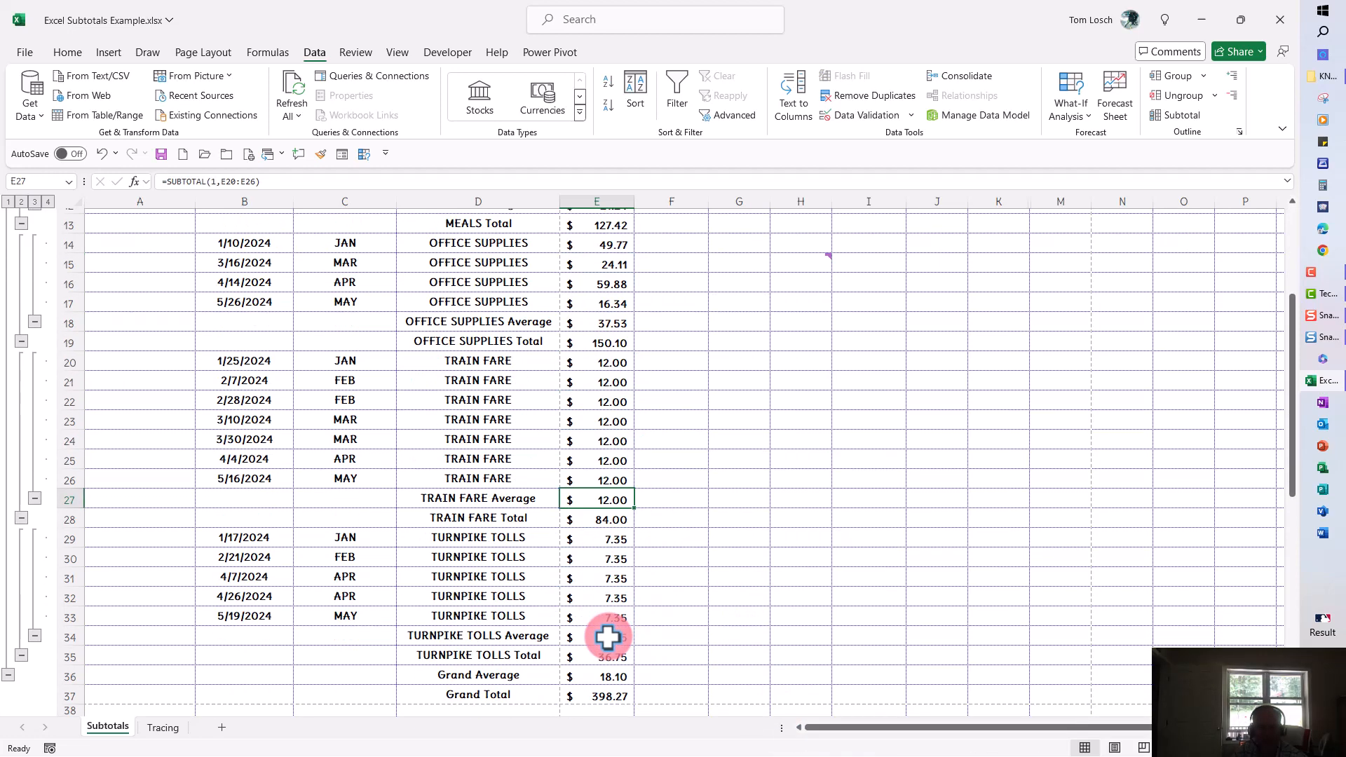
left_click(608, 637)
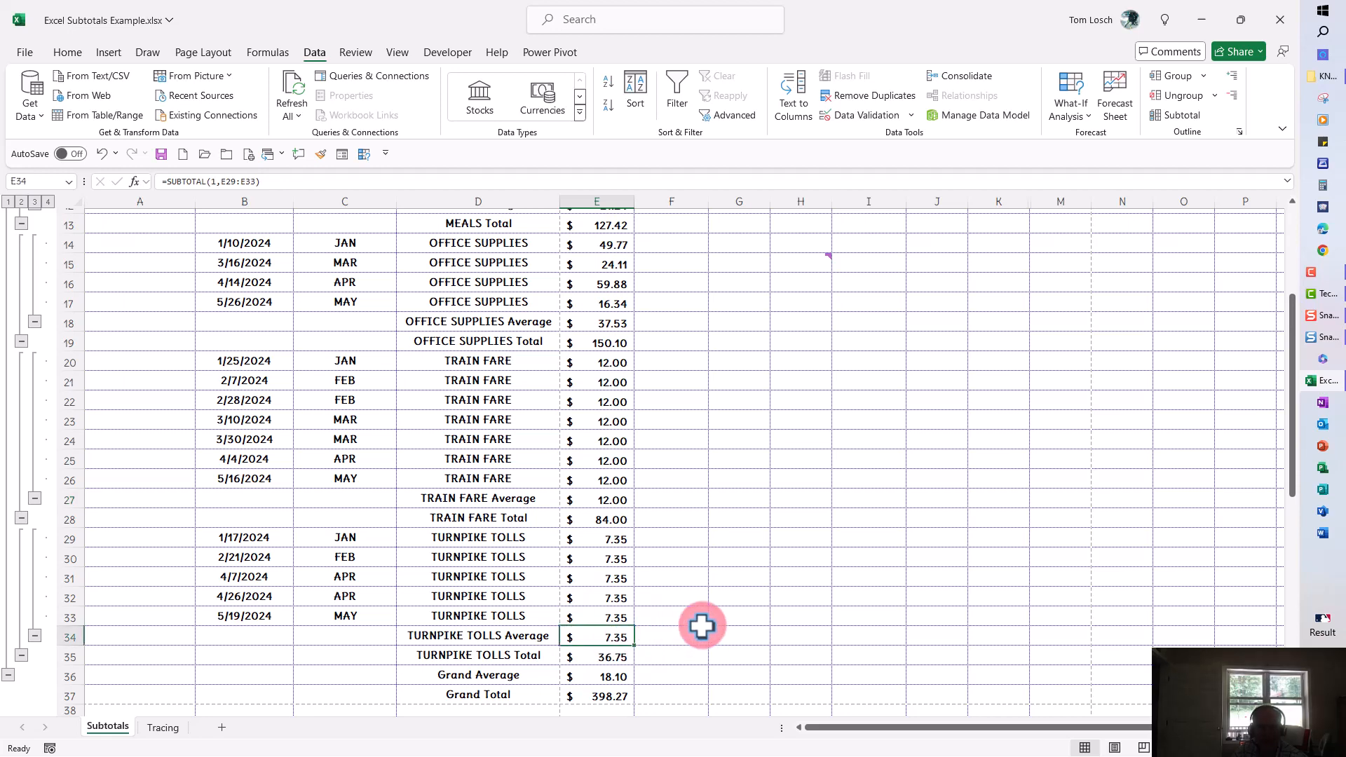
scroll(702, 627, "down", 2)
scroll(709, 604, "up", 2)
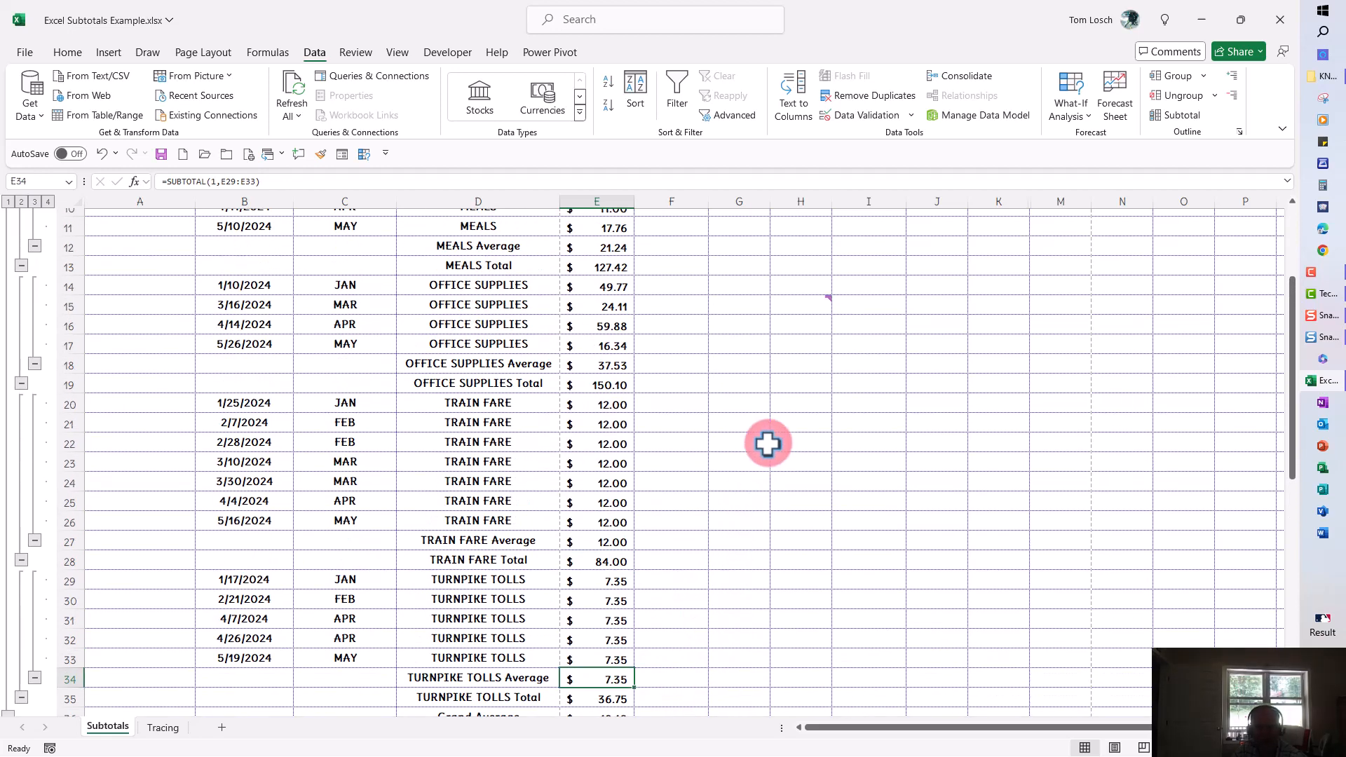
scroll(768, 443, "up", 2)
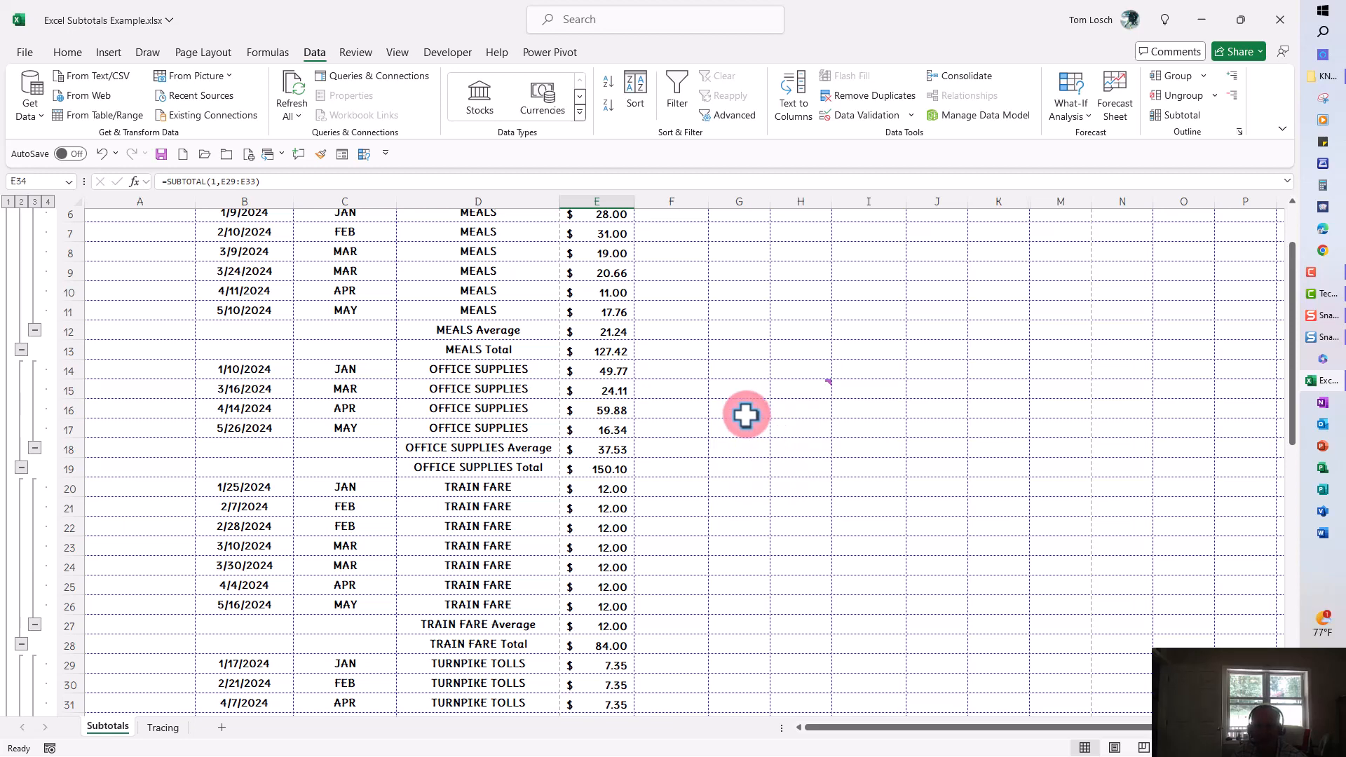
scroll(727, 437, "up", 1)
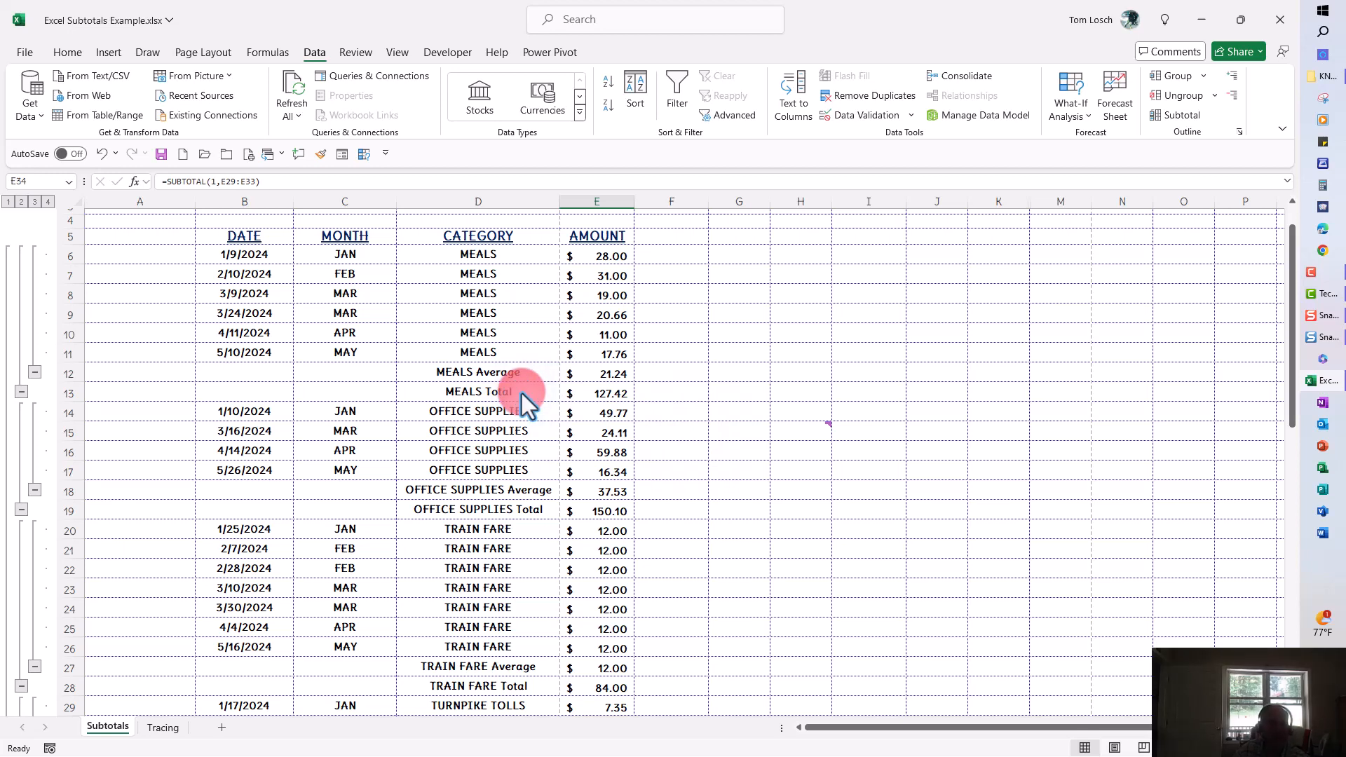
- Collapse the outline groups of all four categories to show only their total rows and the grand average and total
left_click(35, 373)
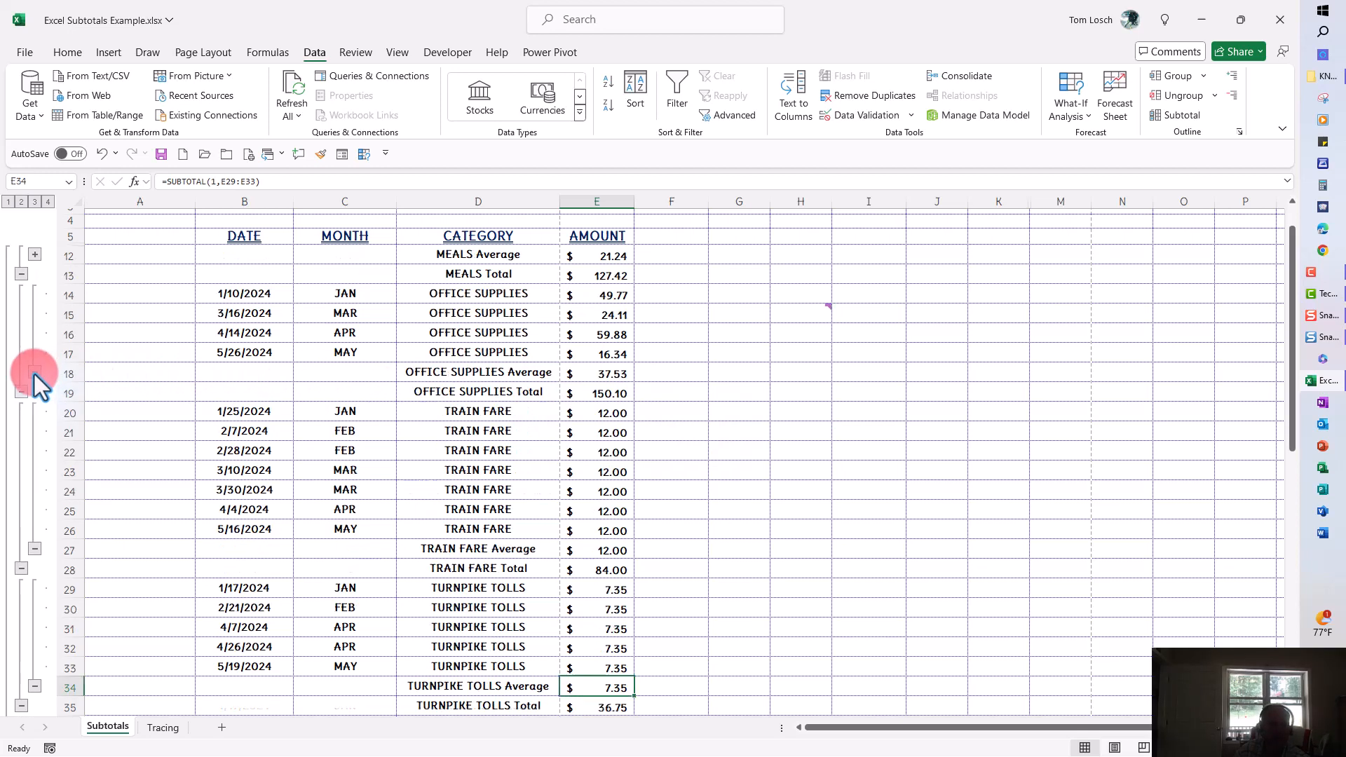
left_click(20, 393)
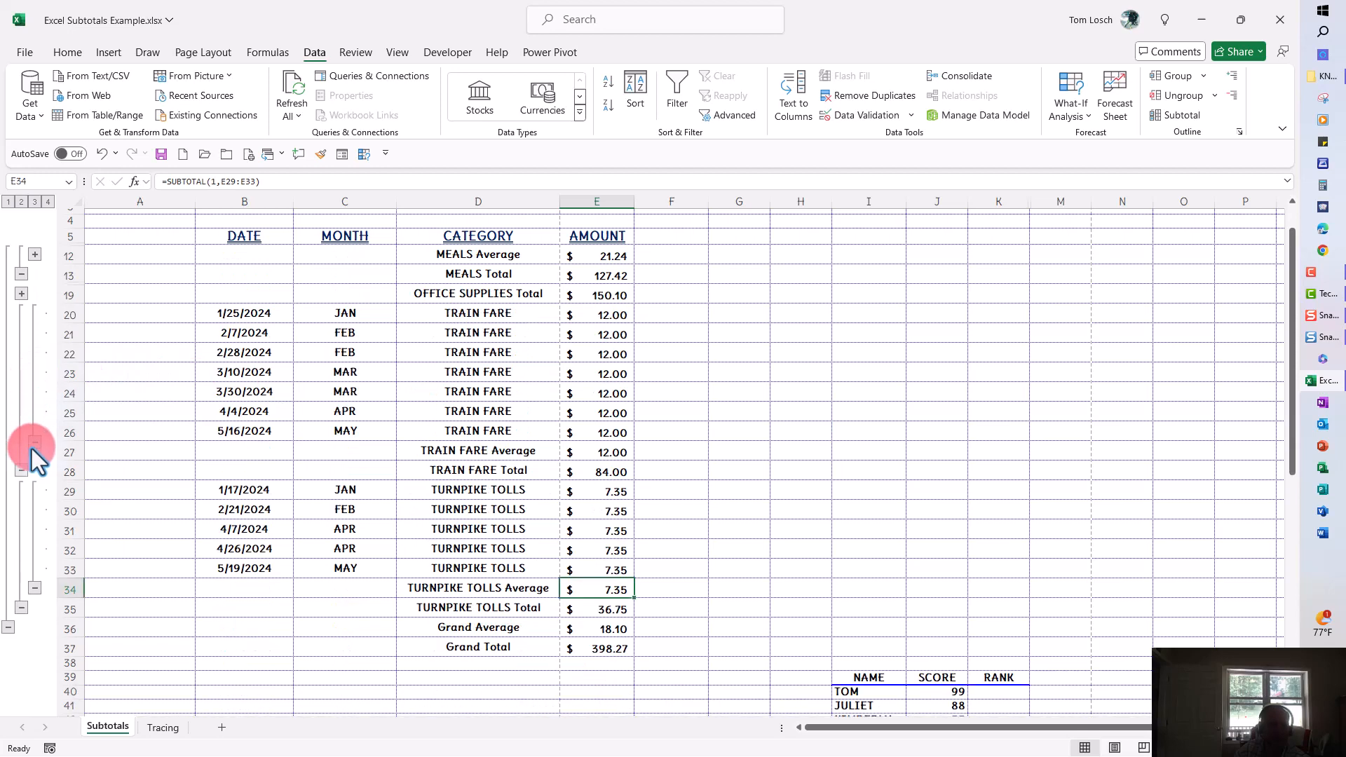
left_click(34, 450)
left_click(21, 470)
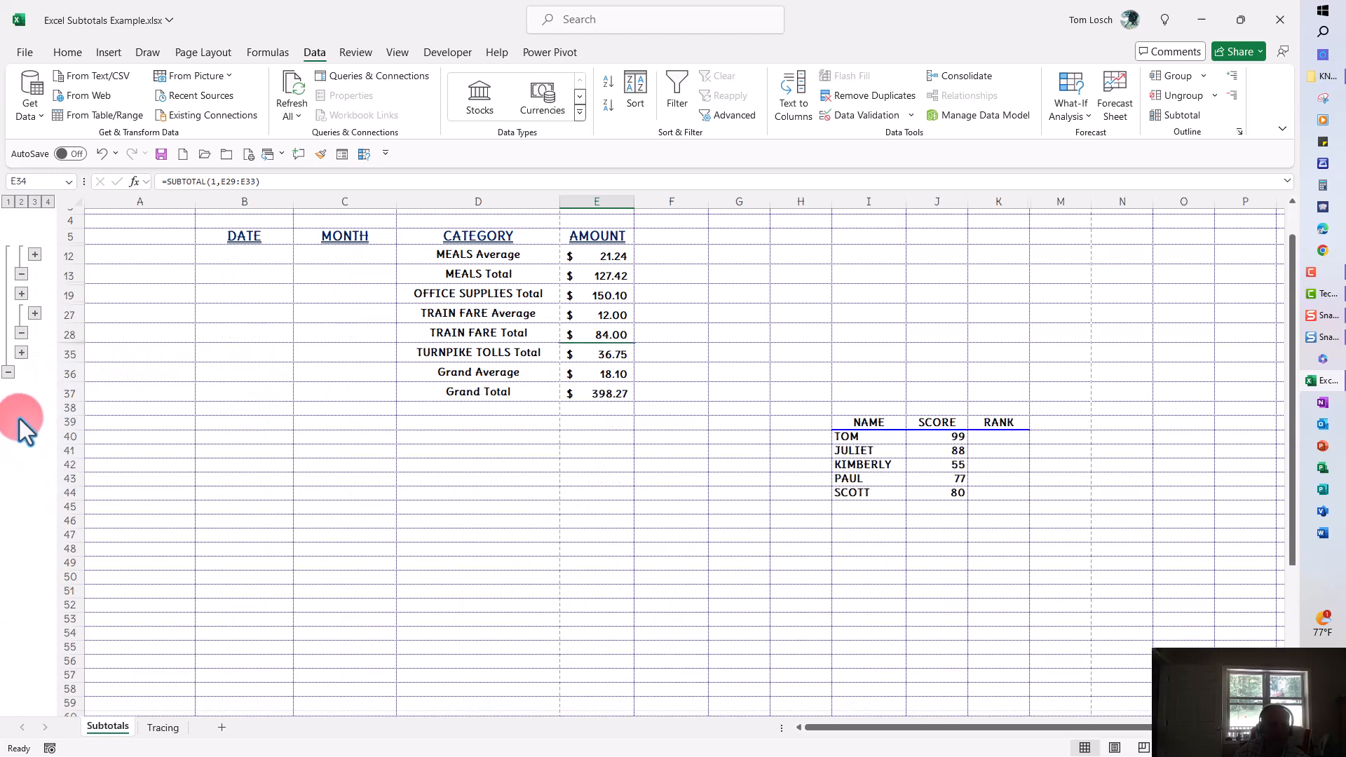
left_click(21, 334)
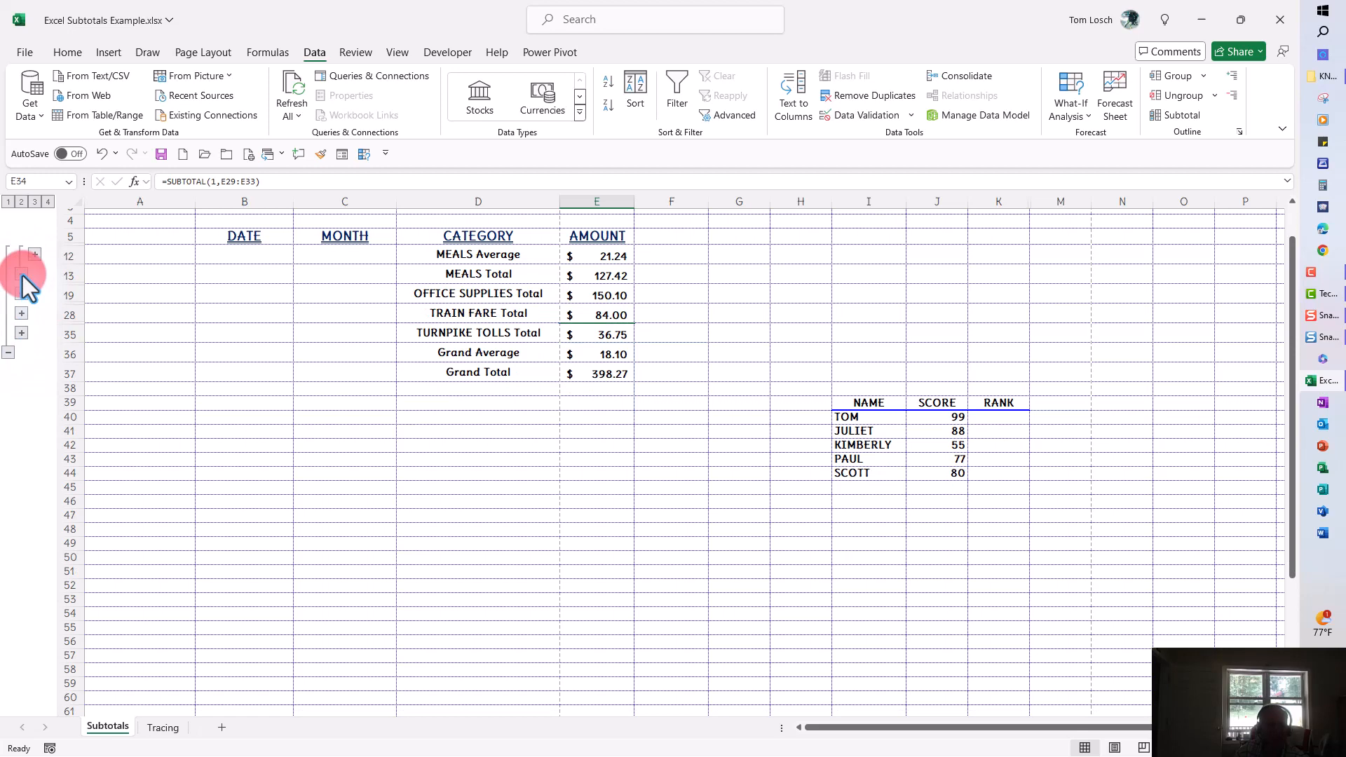
left_click(22, 275)
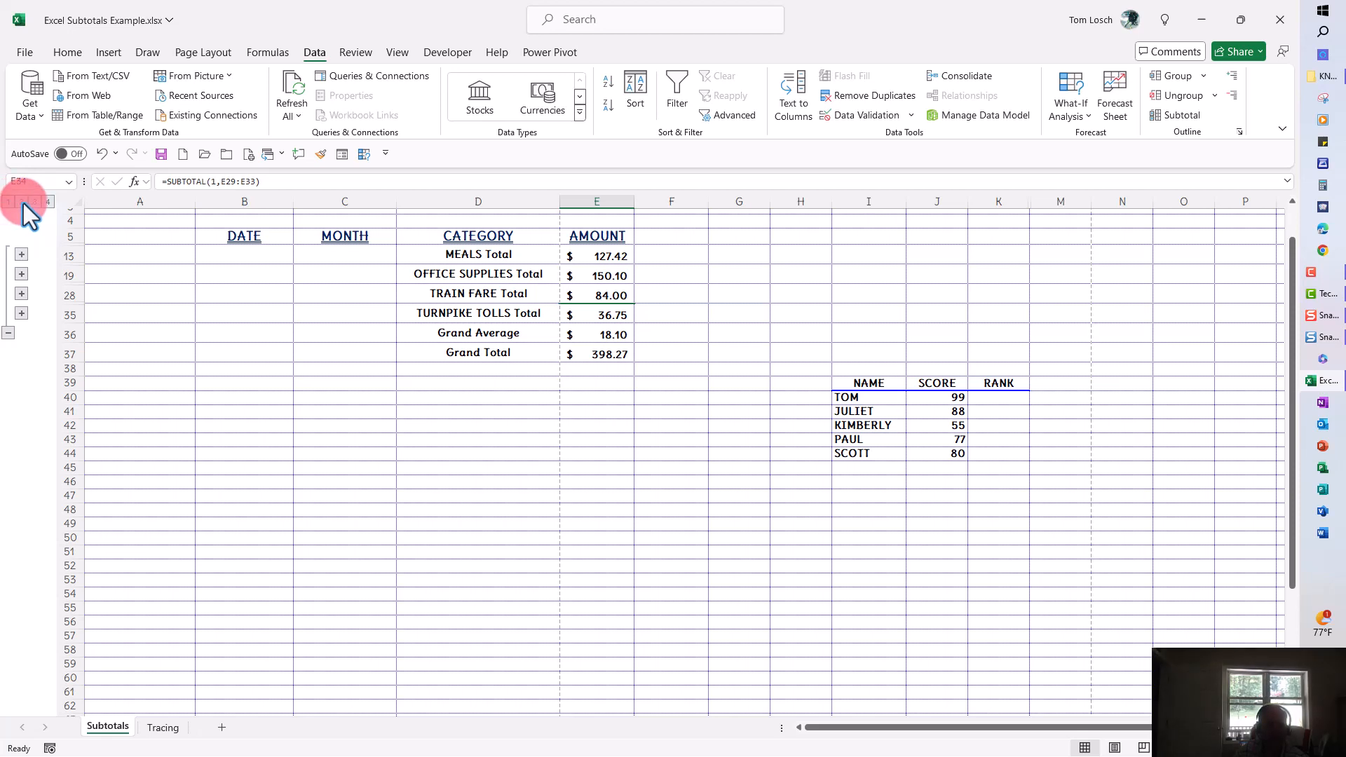
- Switch the whole outline between levels 4, 1, 2 and 3 to compare the full detail, grand totals, category totals and category averages
left_click(48, 202)
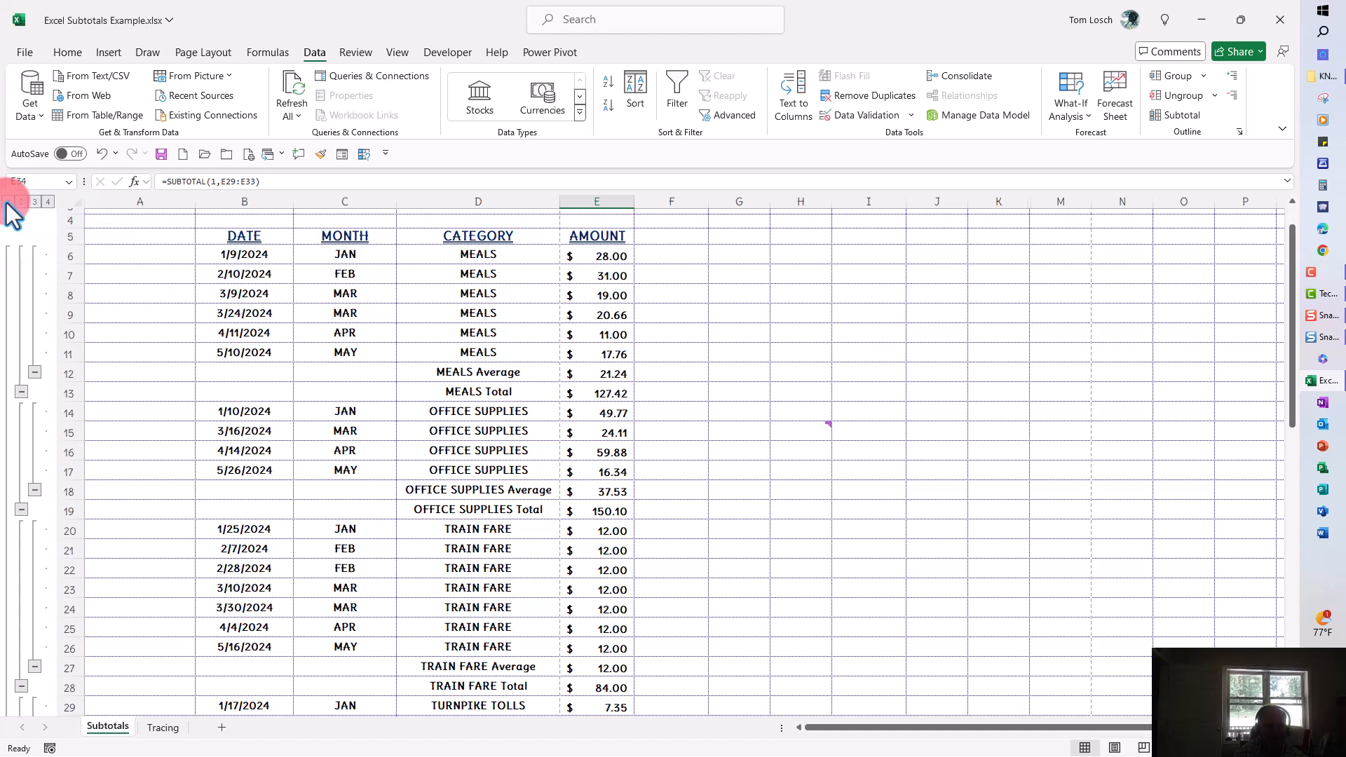
left_click(8, 202)
scroll(8, 203, "up", 1)
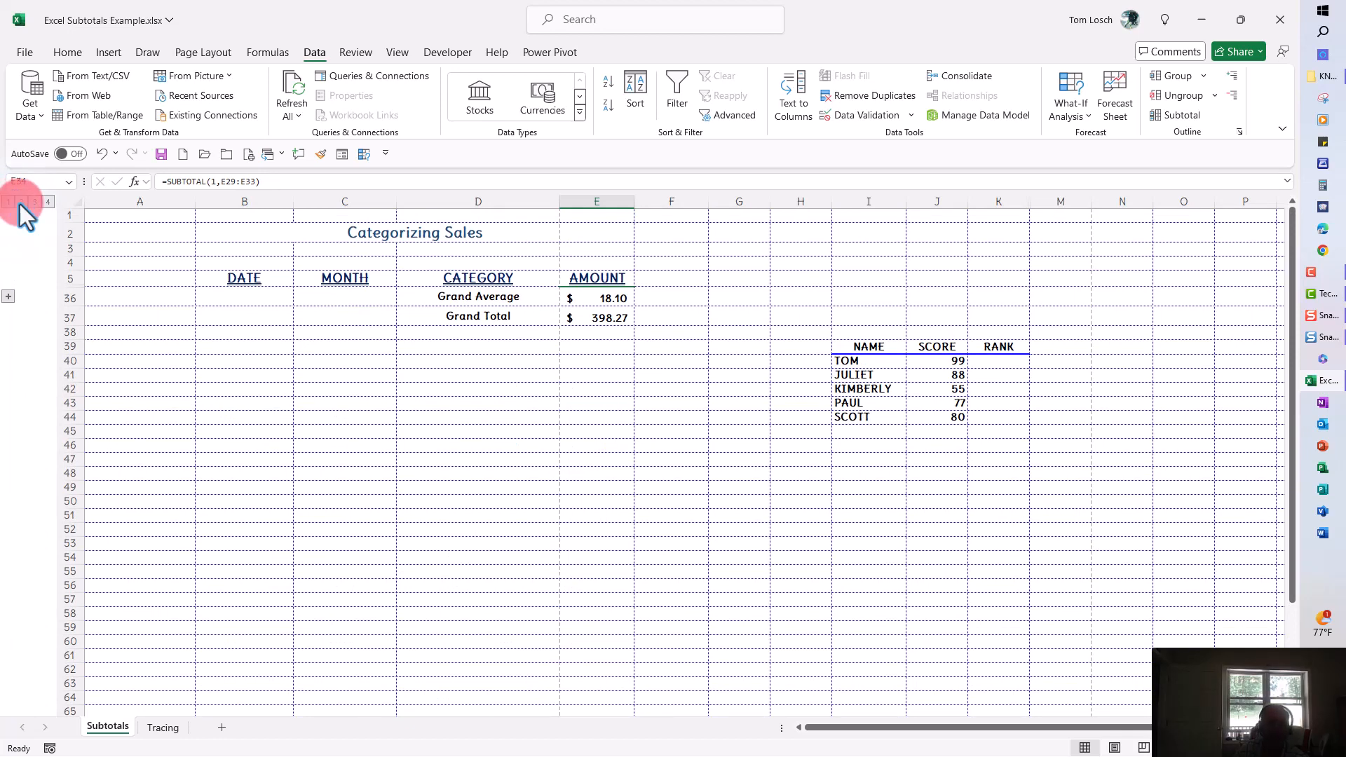
left_click(21, 202)
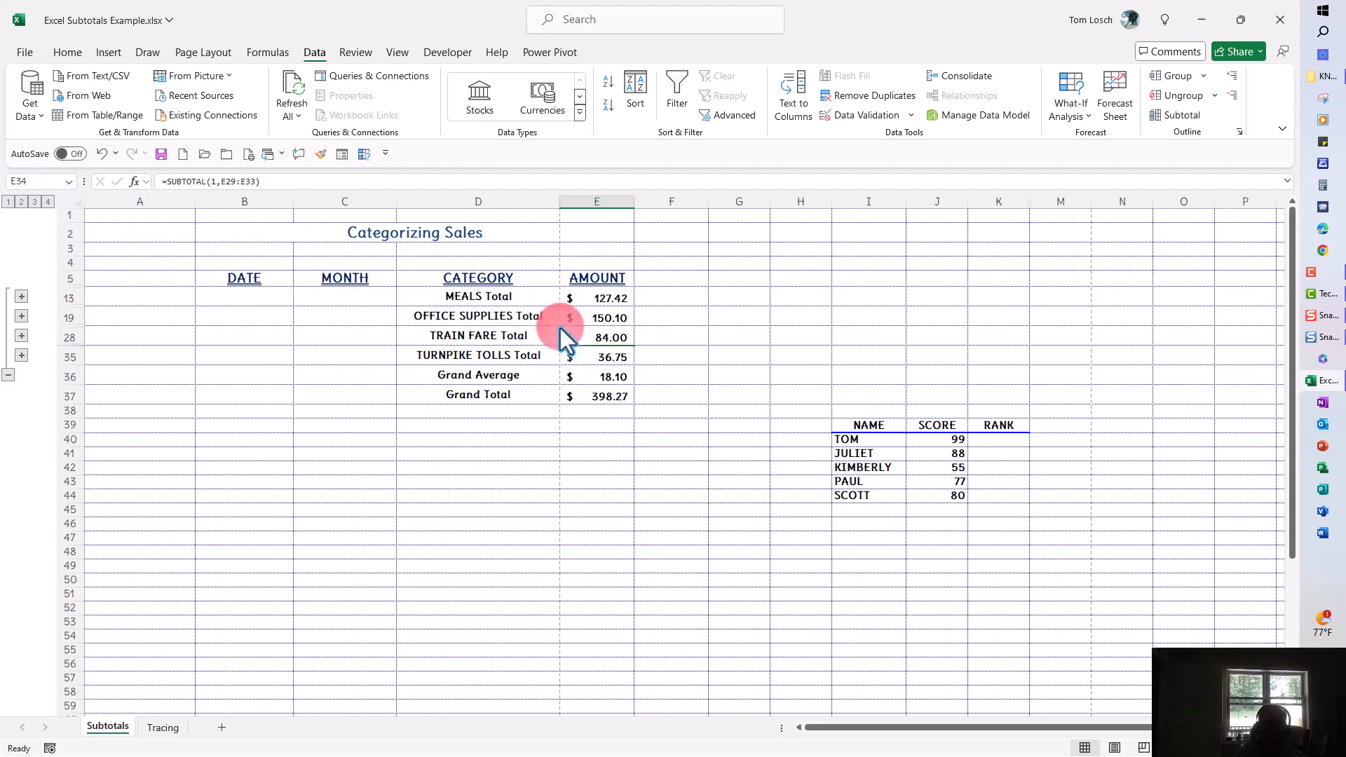
left_click(35, 202)
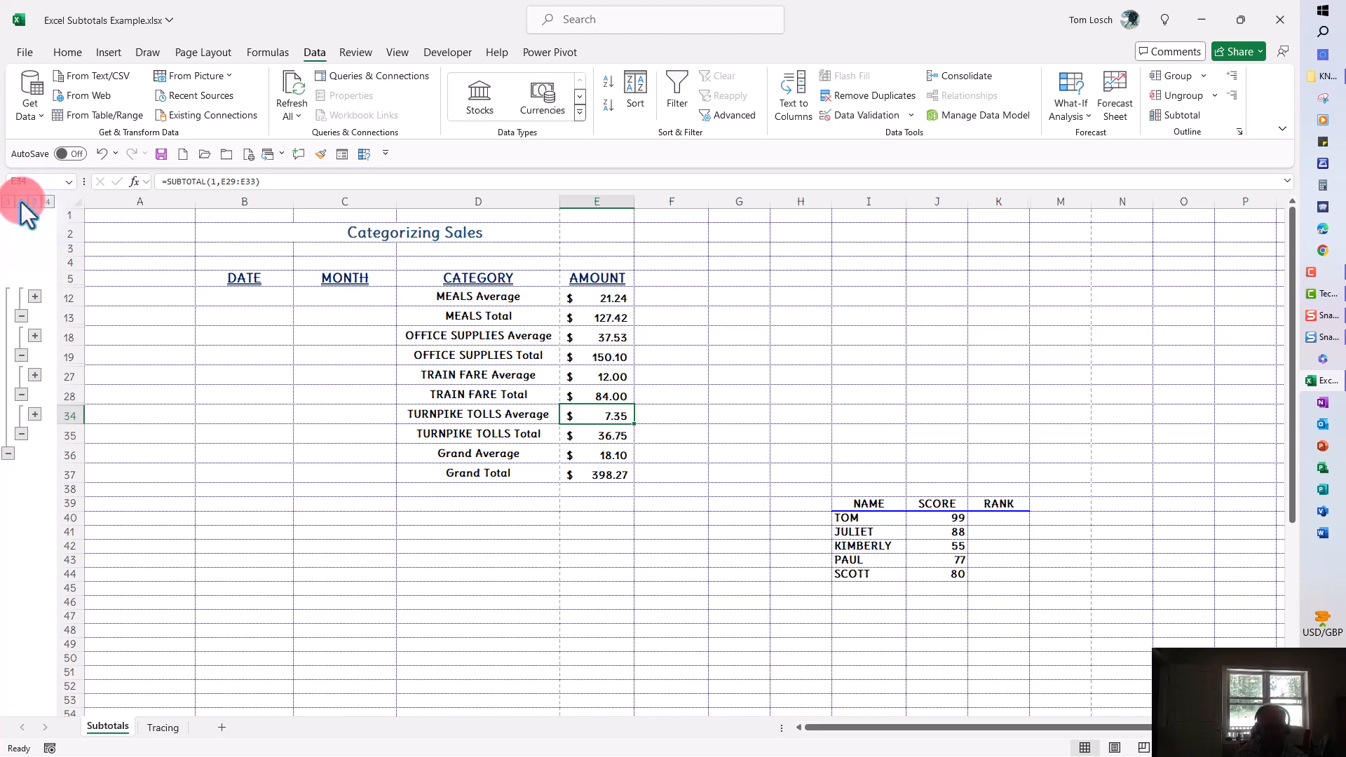
left_click(21, 203)
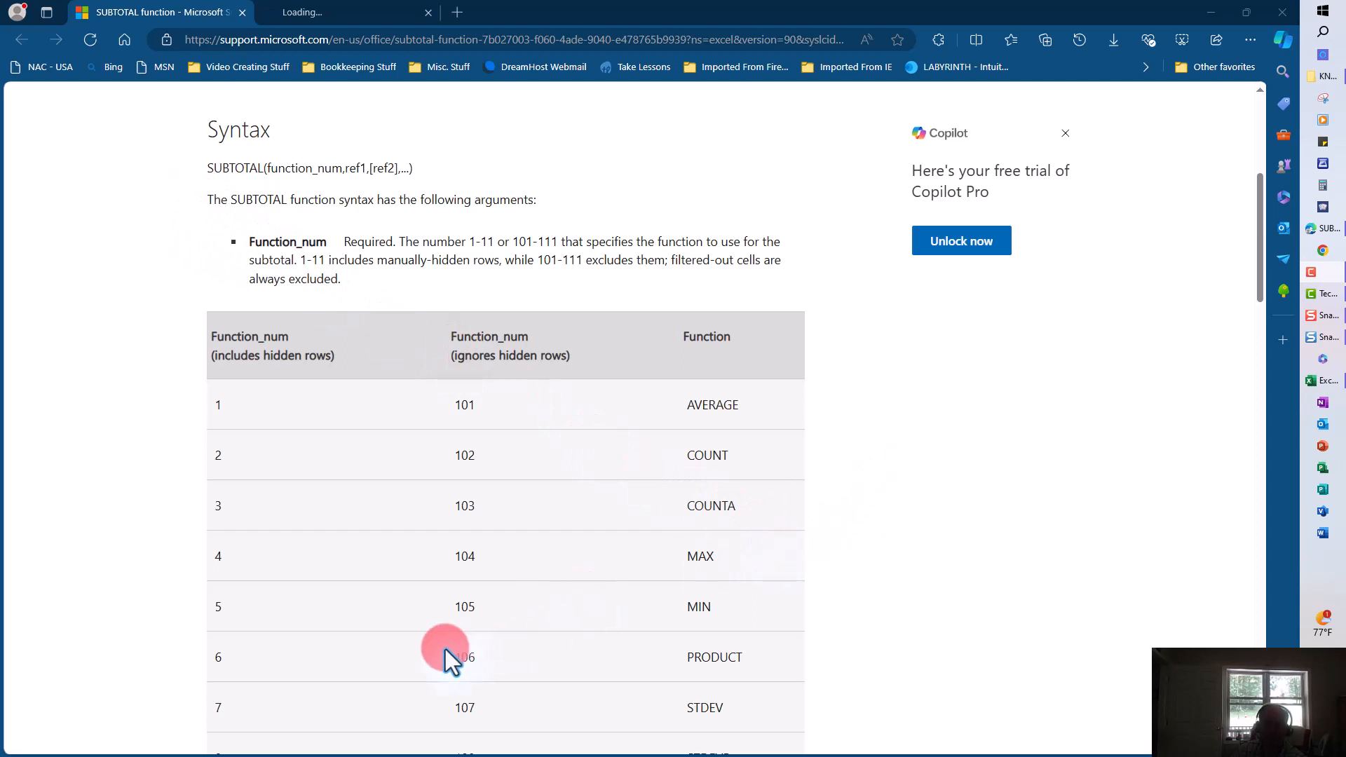
- Read the function_num table on the SUBTOTAL support page, and check the MEALS Average formula in E12 back in Excel
scroll(445, 649, "down", 3)
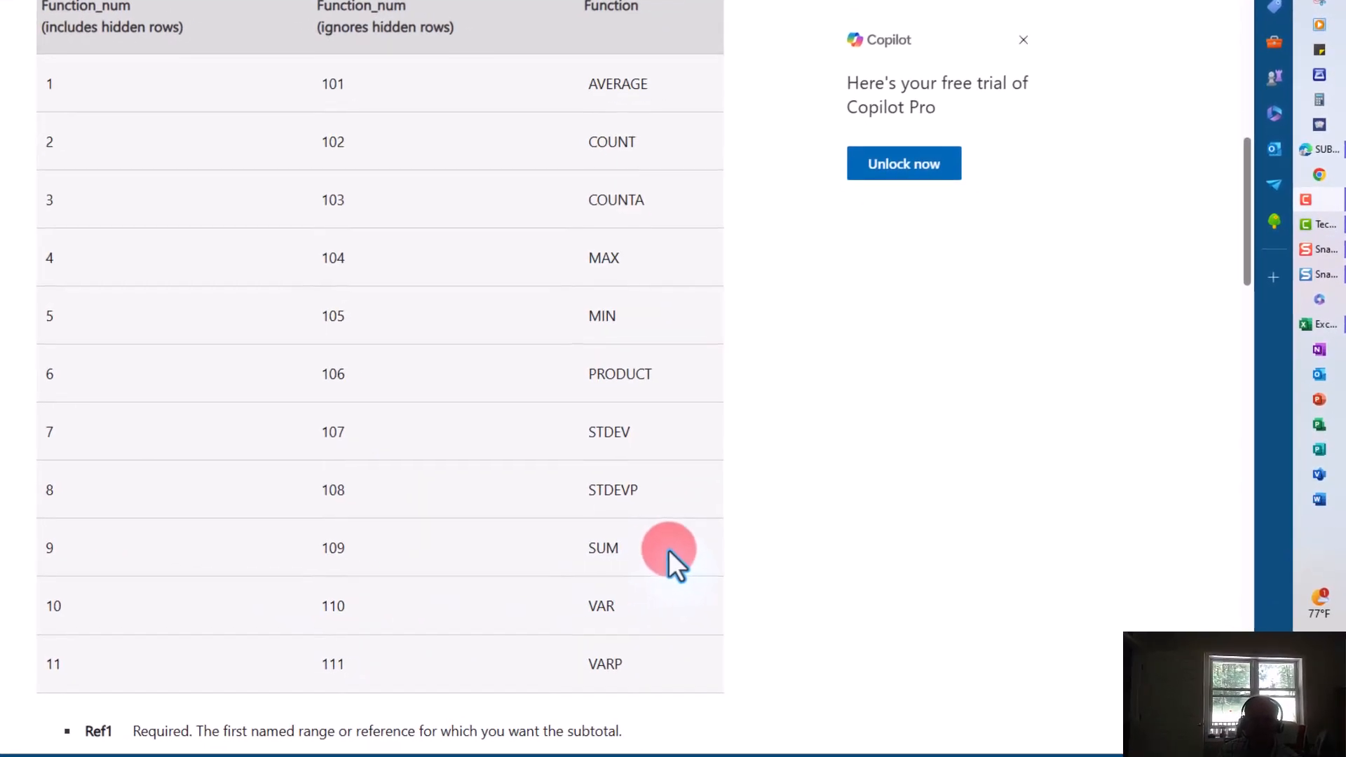
scroll(668, 549, "up", 2)
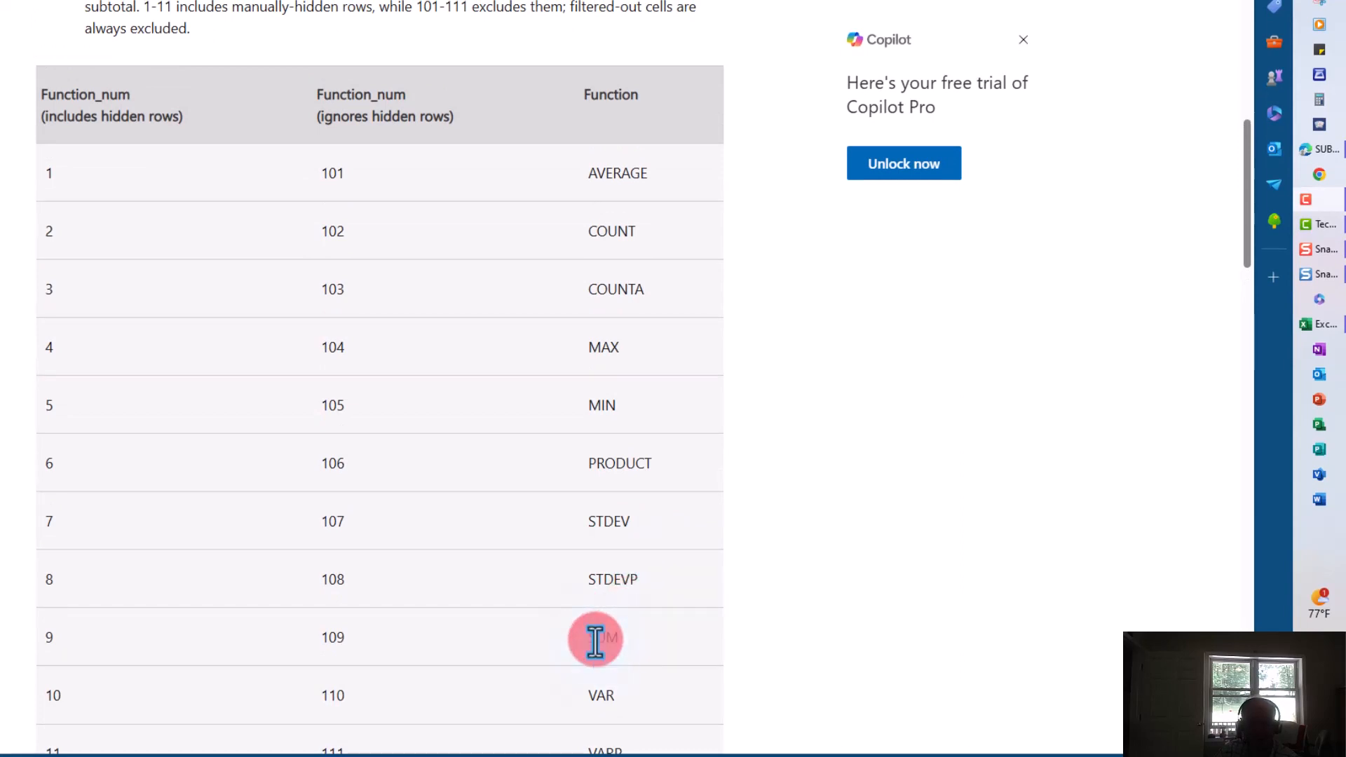
scroll(595, 639, "down", 2)
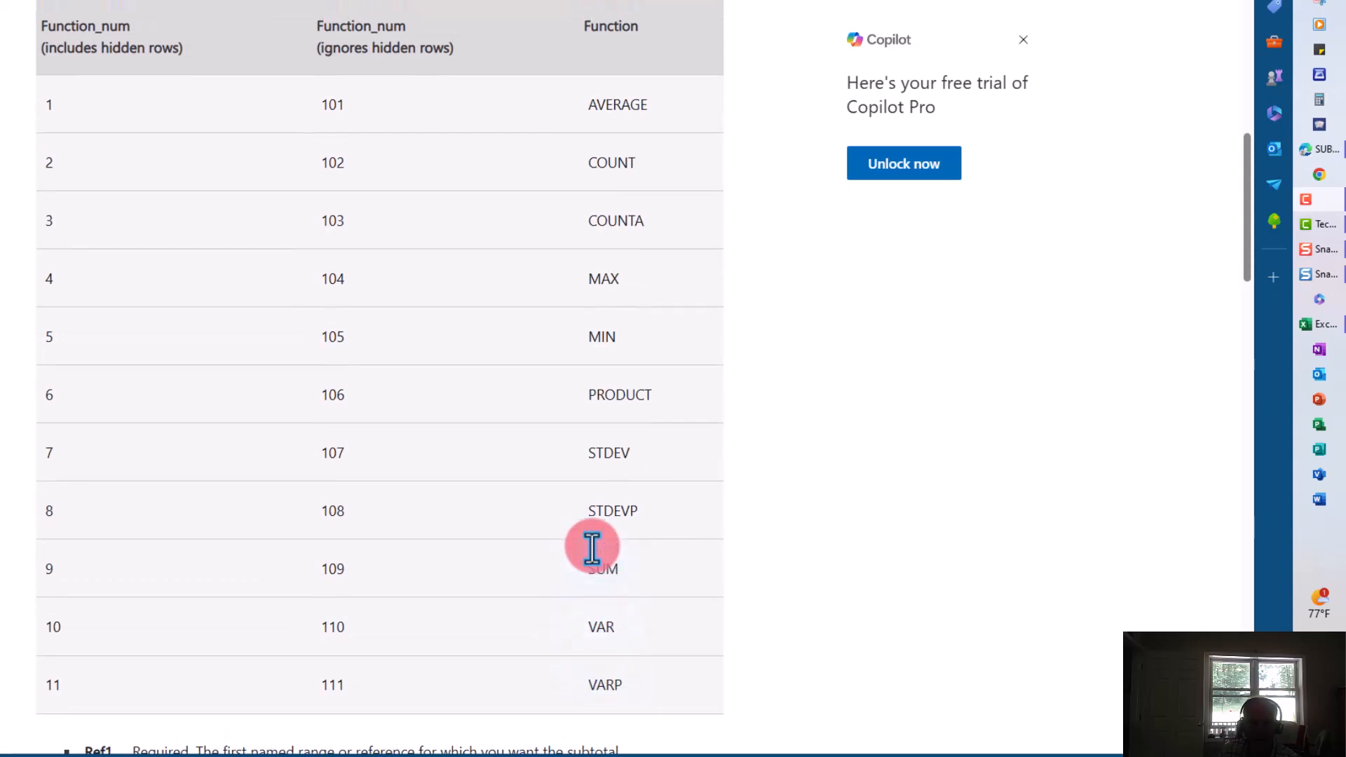
scroll(592, 547, "up", 4)
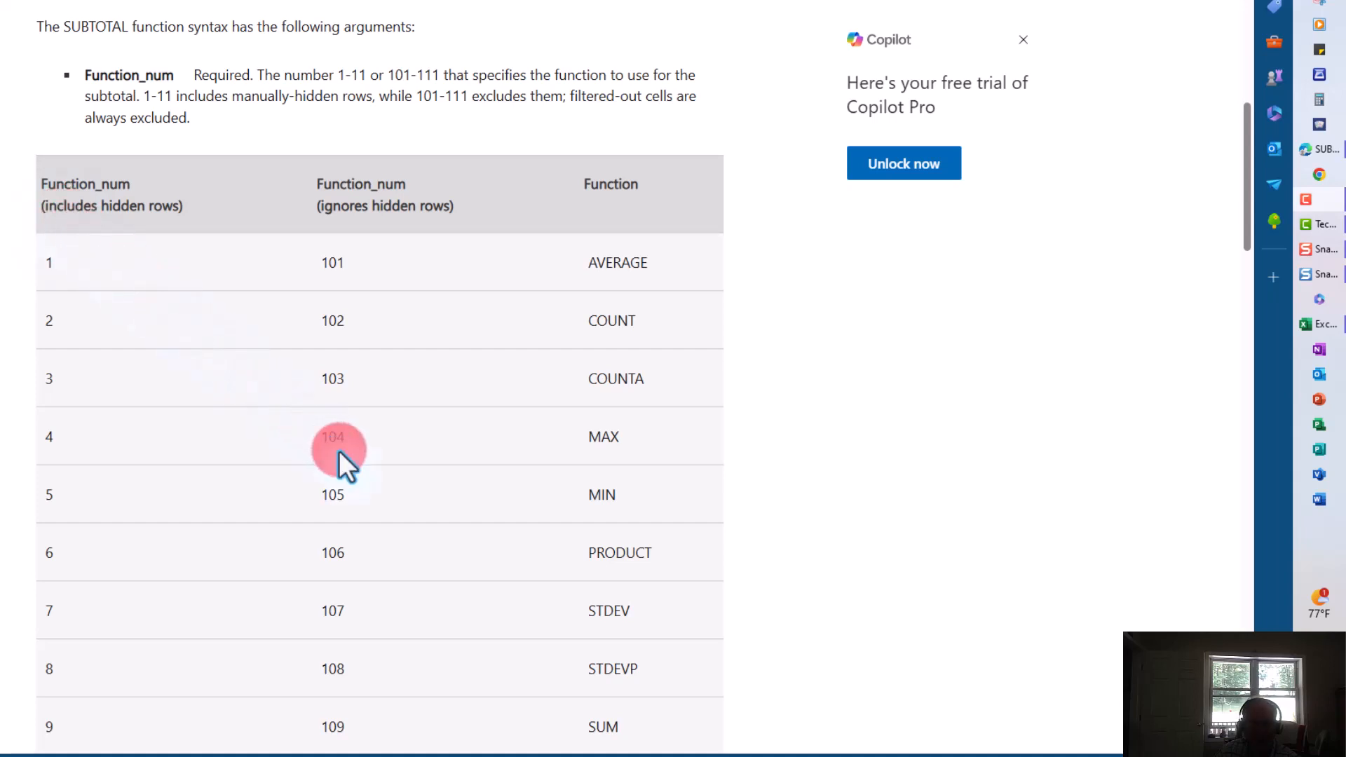
scroll(339, 450, "down", 2)
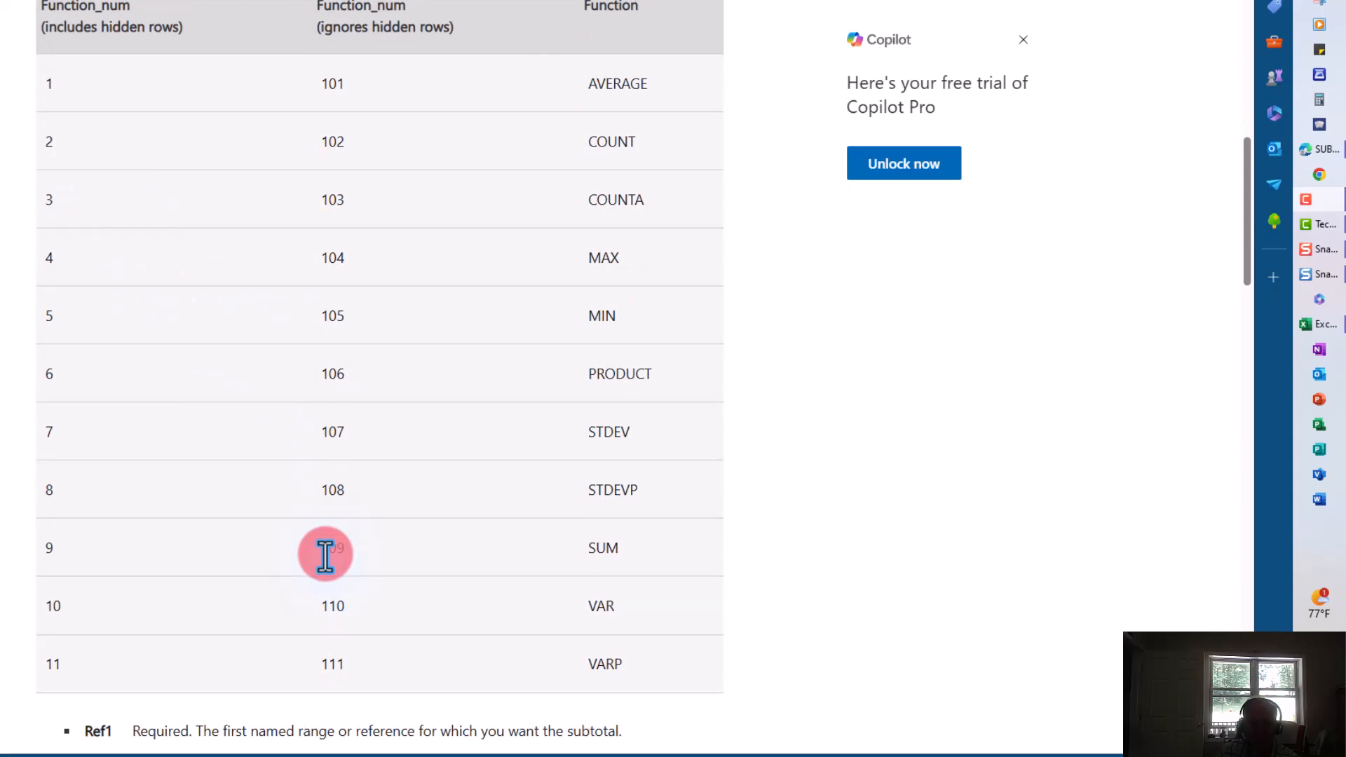
scroll(325, 554, "up", 2)
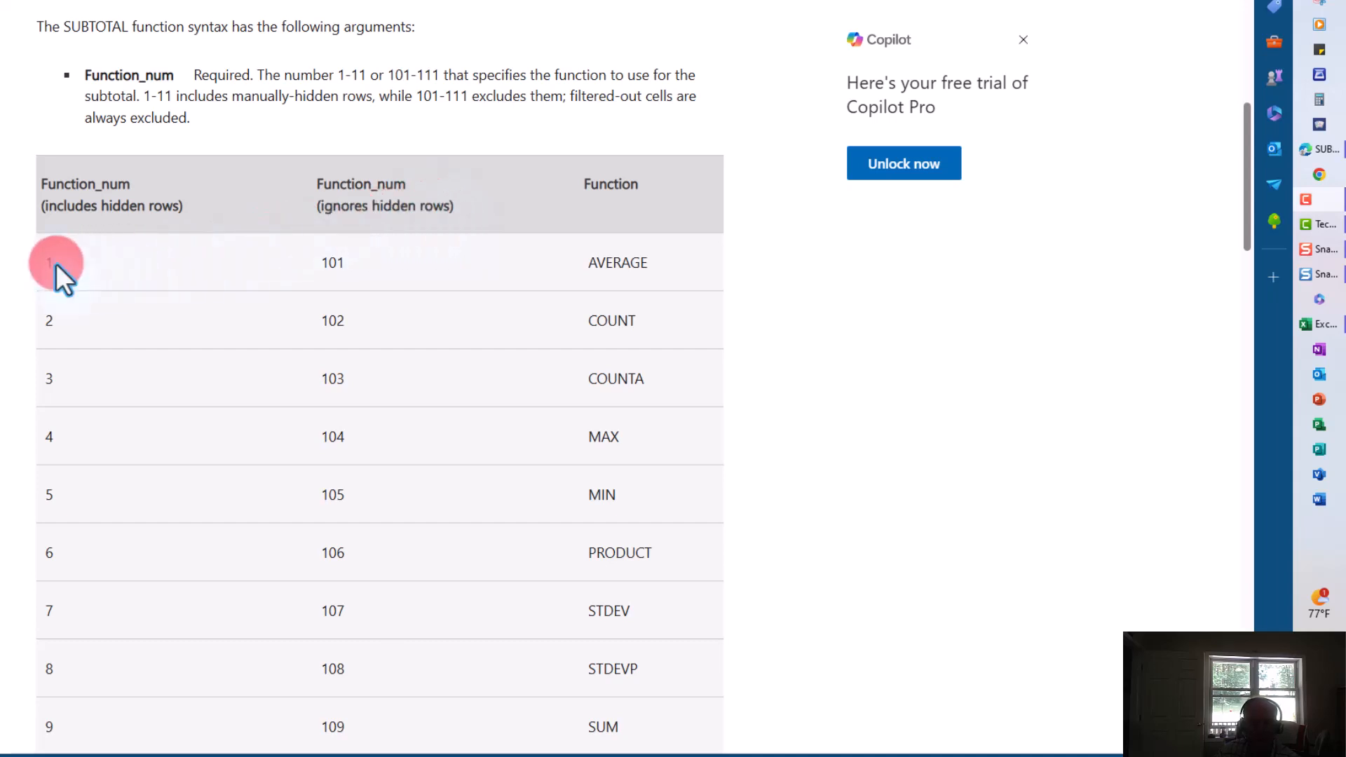
key("alt+Tab")
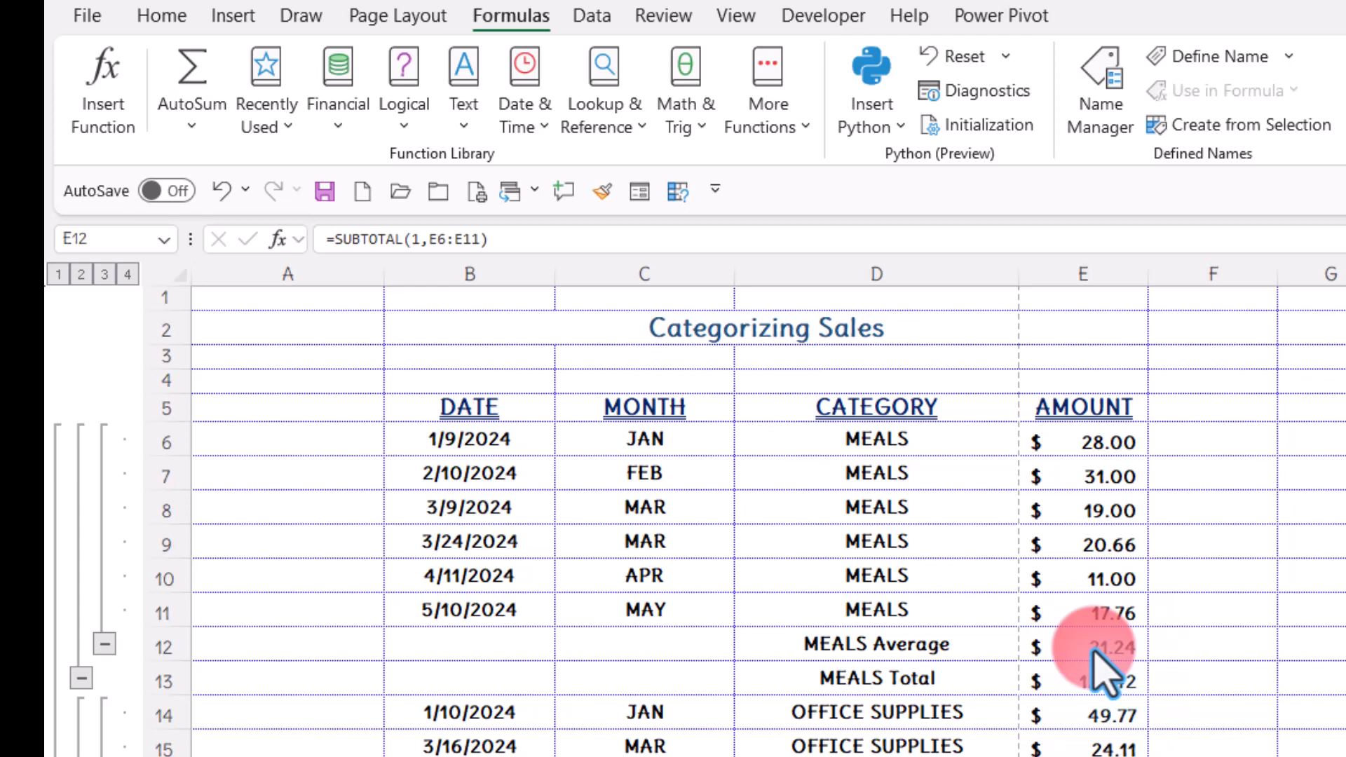
left_click(1101, 662)
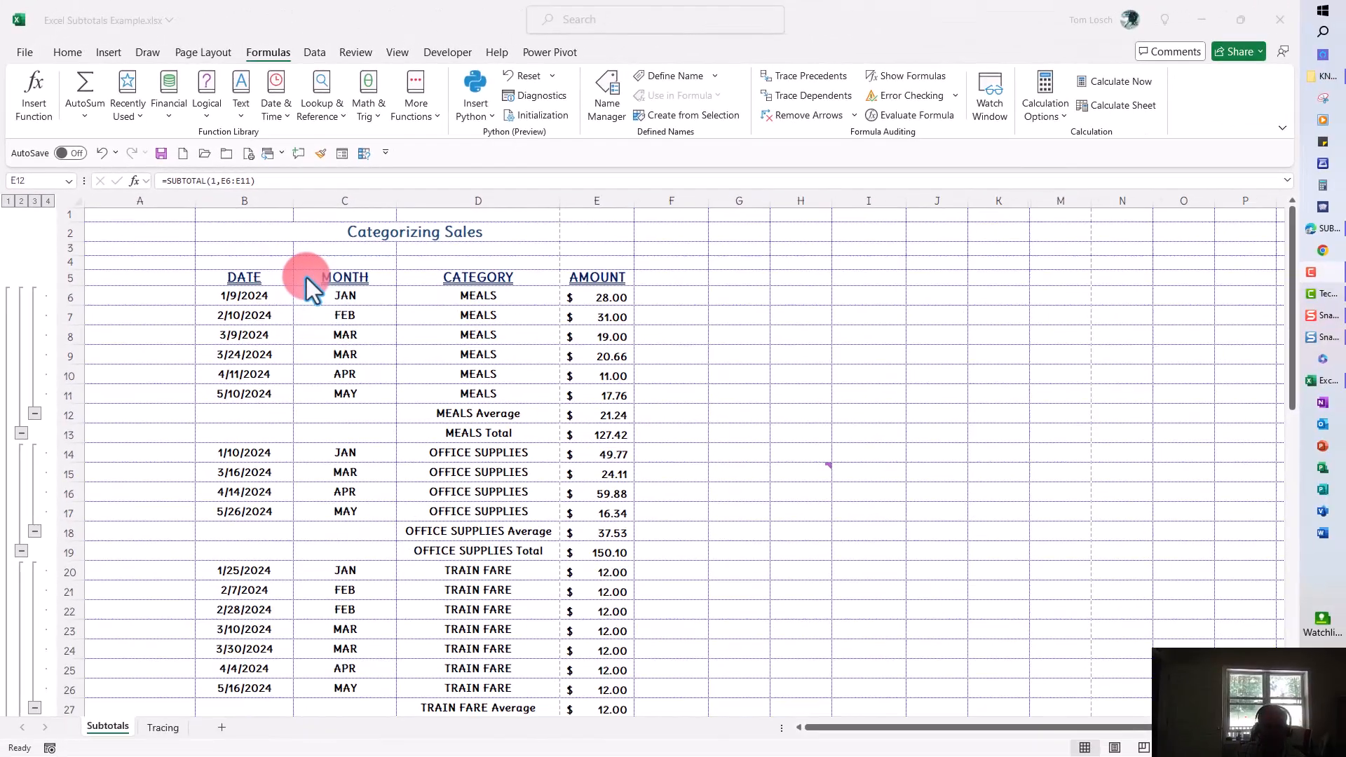
- Remove all sum and average subtotals from the expense list using the Subtotal command
left_click(308, 55)
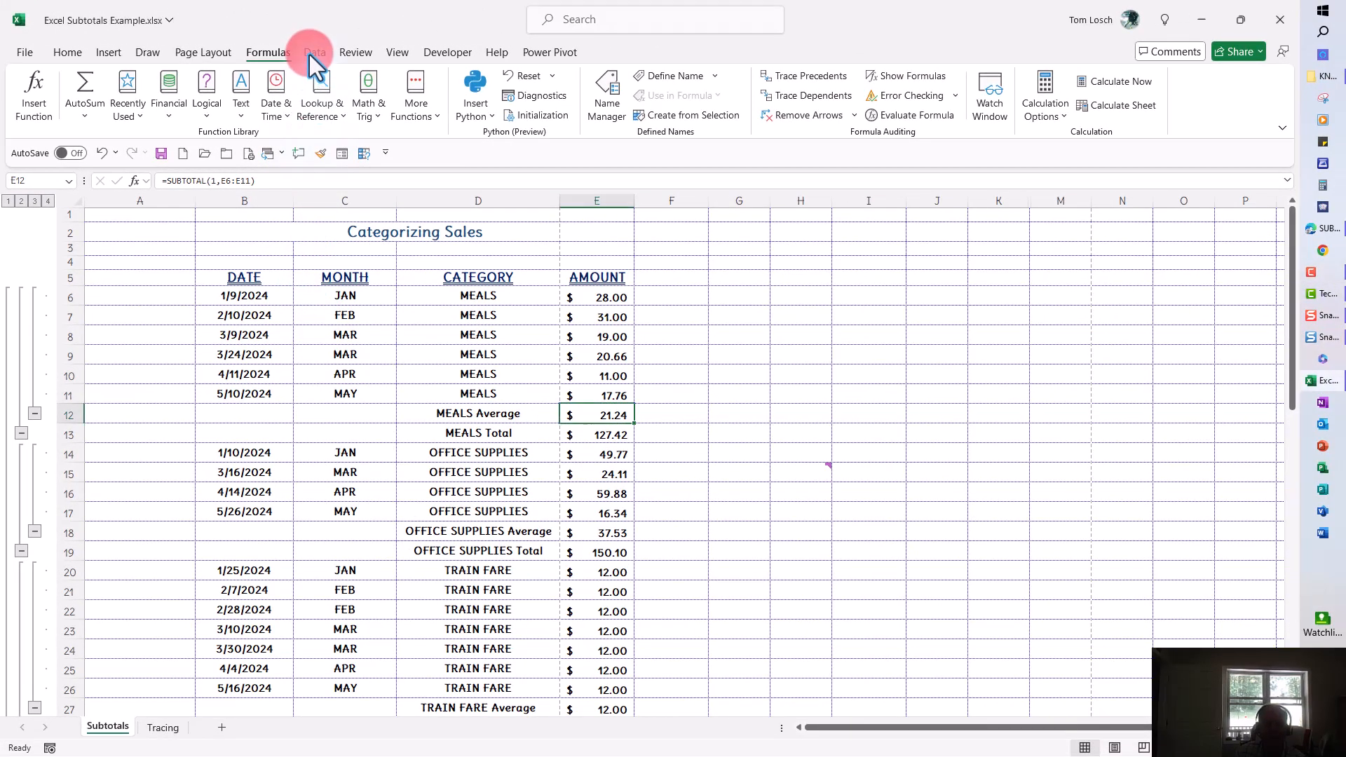
left_click(315, 52)
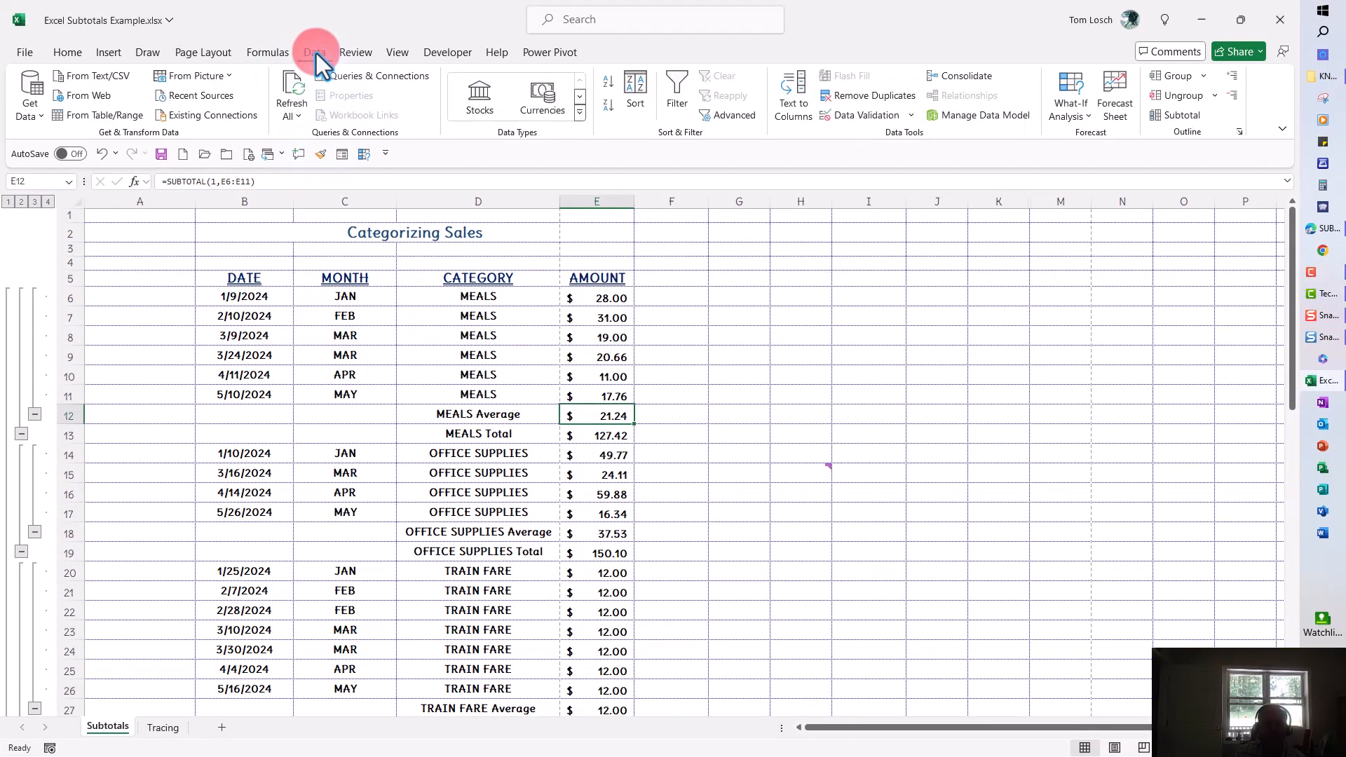
left_click(1169, 115)
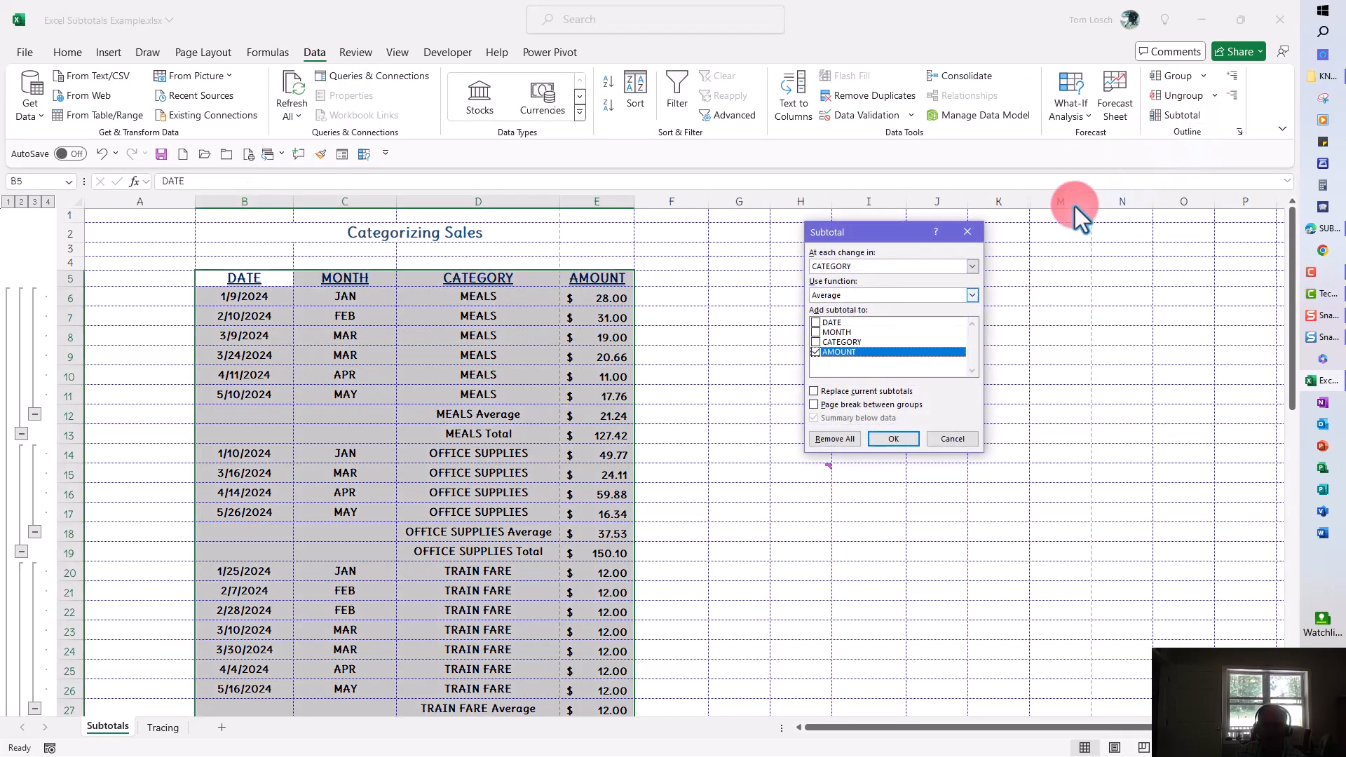
left_click(834, 440)
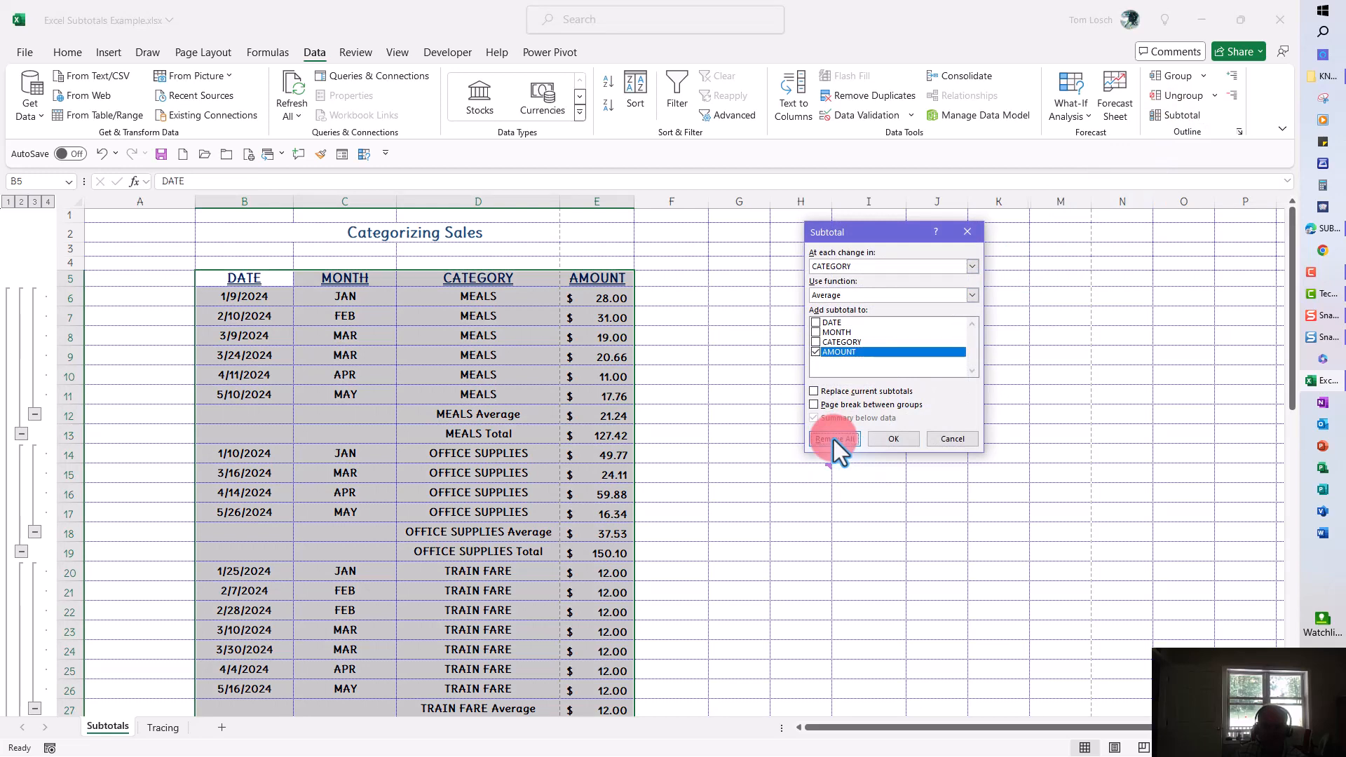
mouse_move(833, 439)
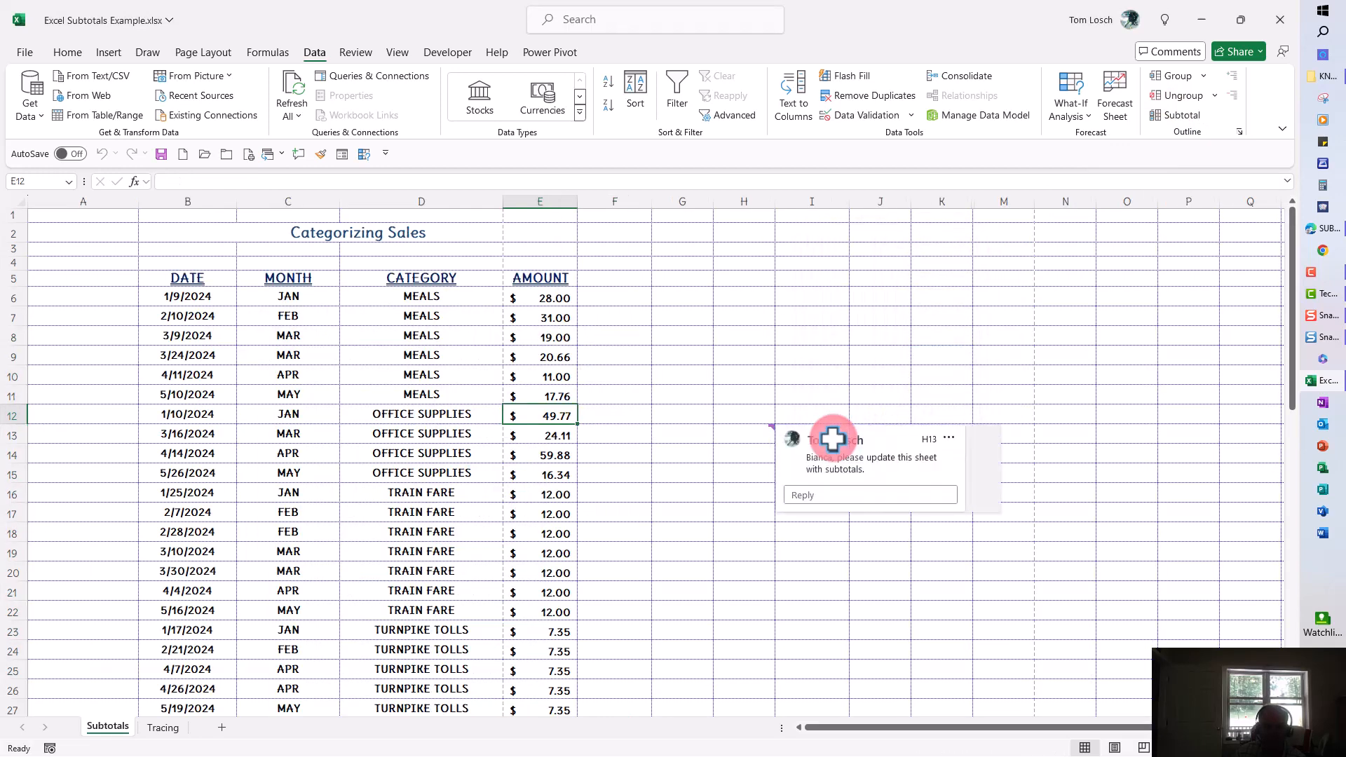